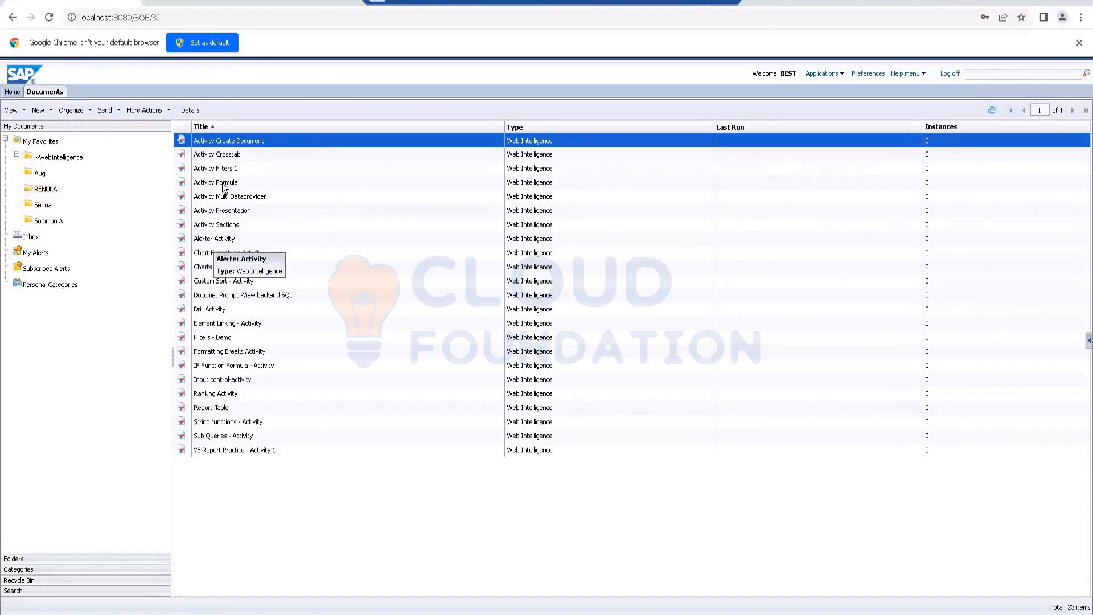
Step: Open the Alerter Activity document in Design mode and display its document summary
double_click(212, 241)
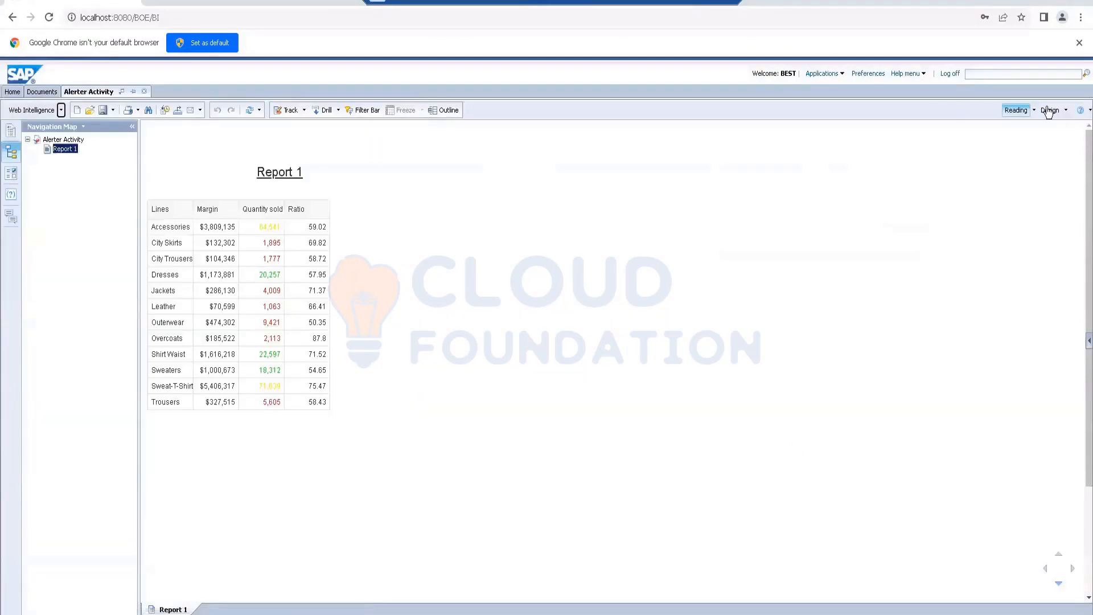
scroll(1033, 132, "down", 3)
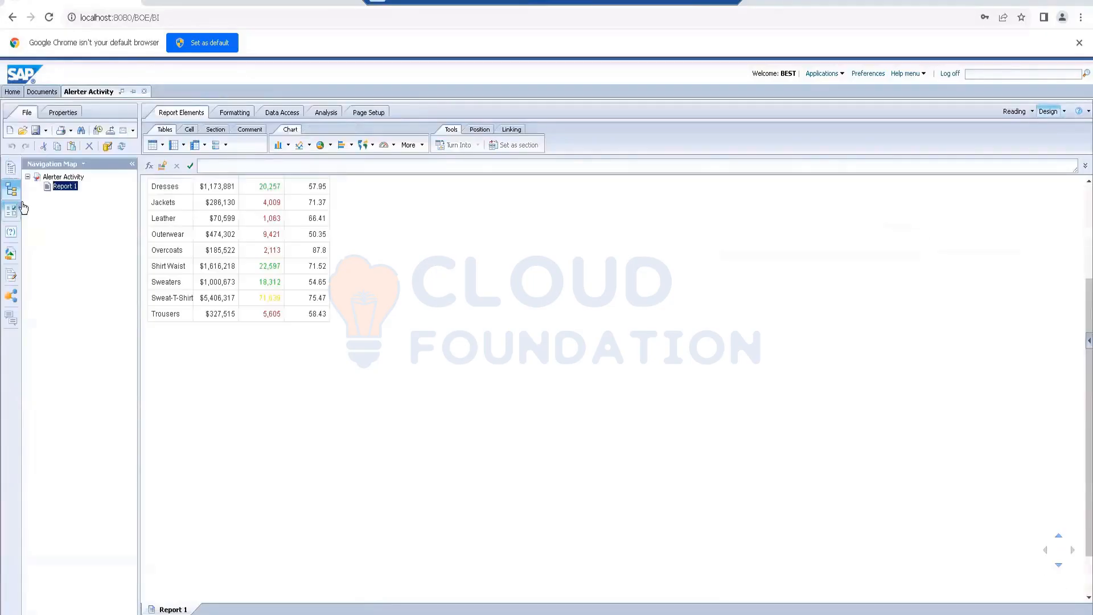
left_click(19, 204)
left_click(11, 168)
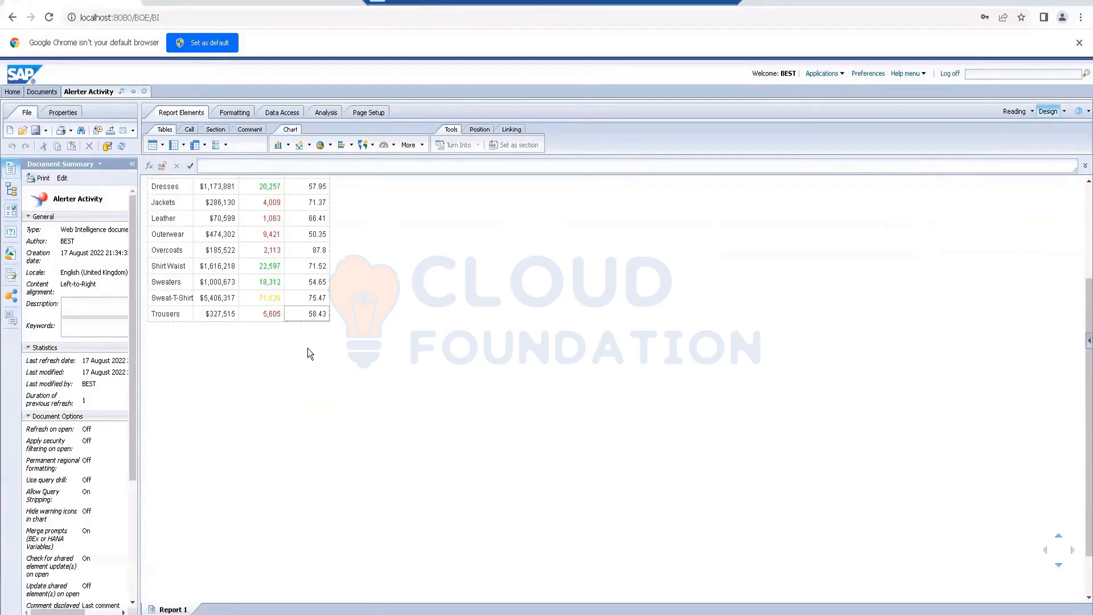
scroll(370, 398, "up", 2)
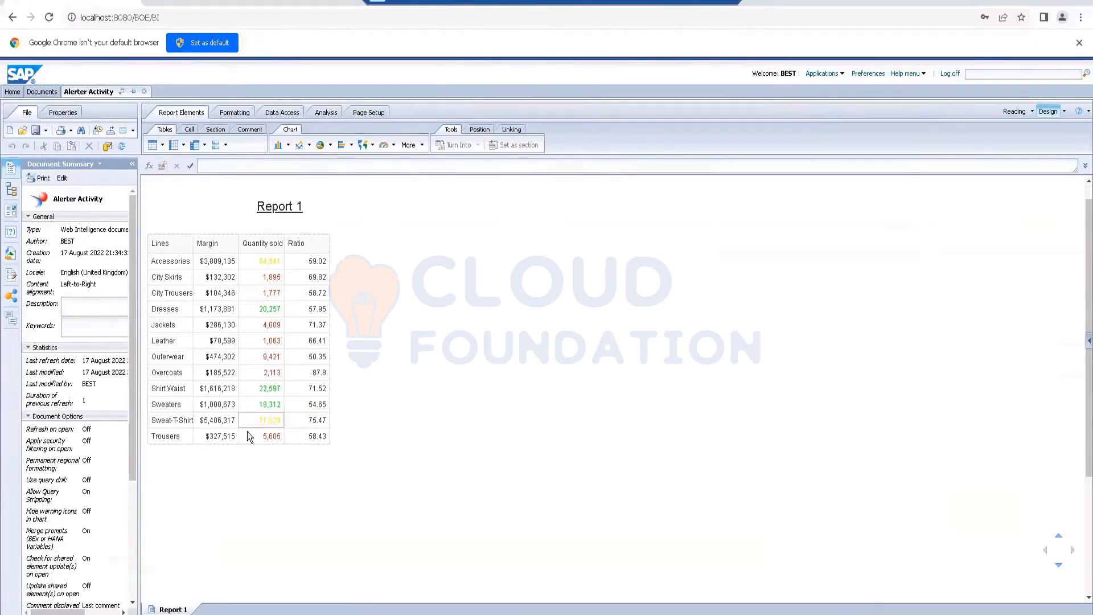
Step: Review the document's property options, including Refresh on open, and close them without making changes
left_click(157, 437)
left_click(64, 112)
left_click(59, 136)
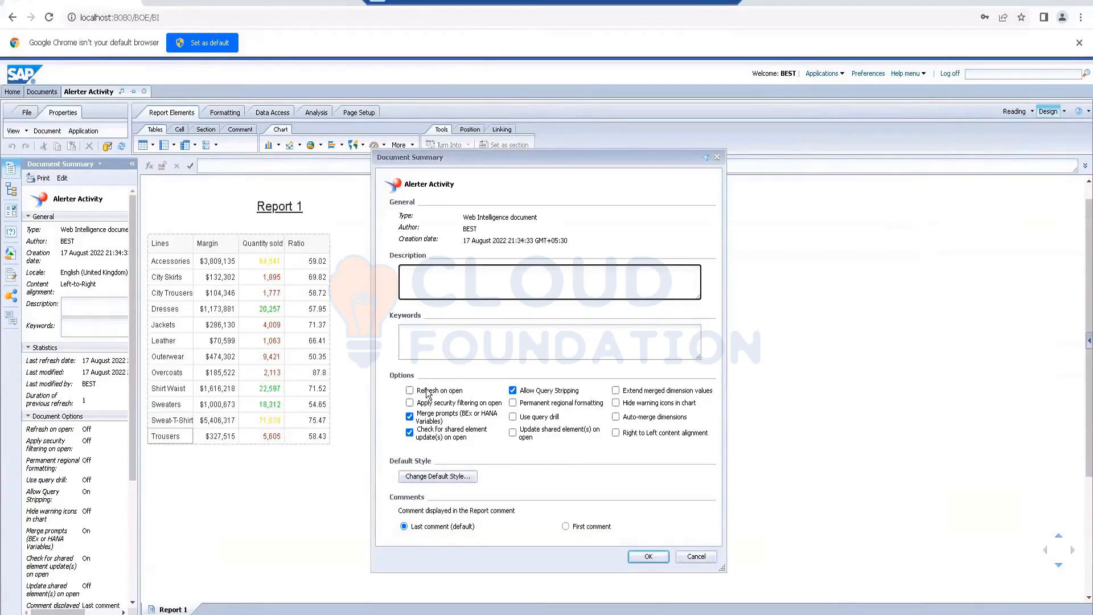
left_click(687, 564)
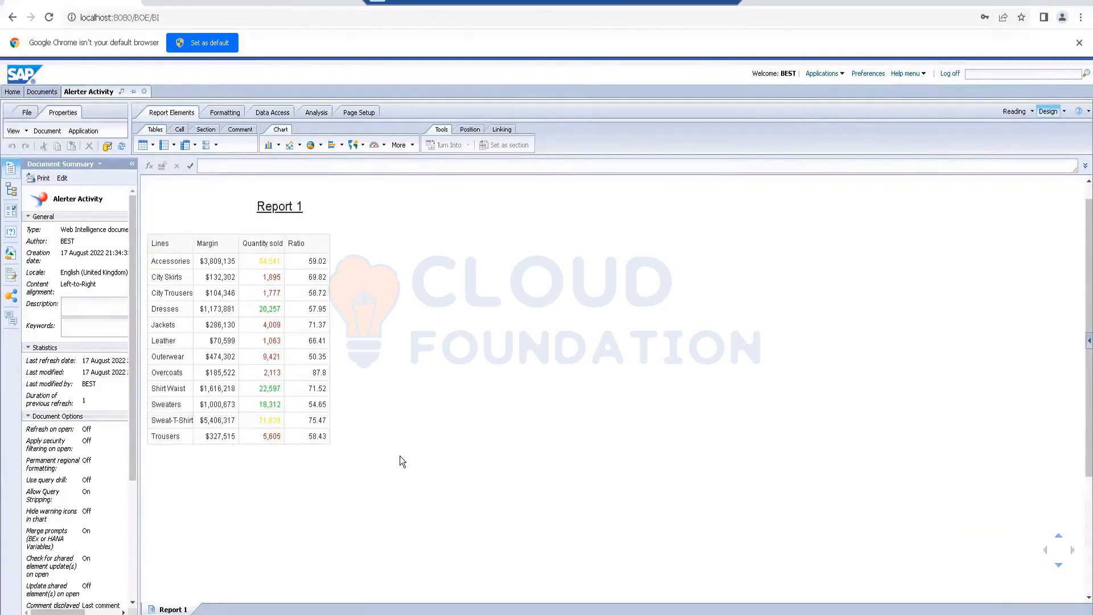
Step: Refresh the data of the Alerter Activity report manually, repeating the refresh once
left_click(121, 147)
left_click(326, 204)
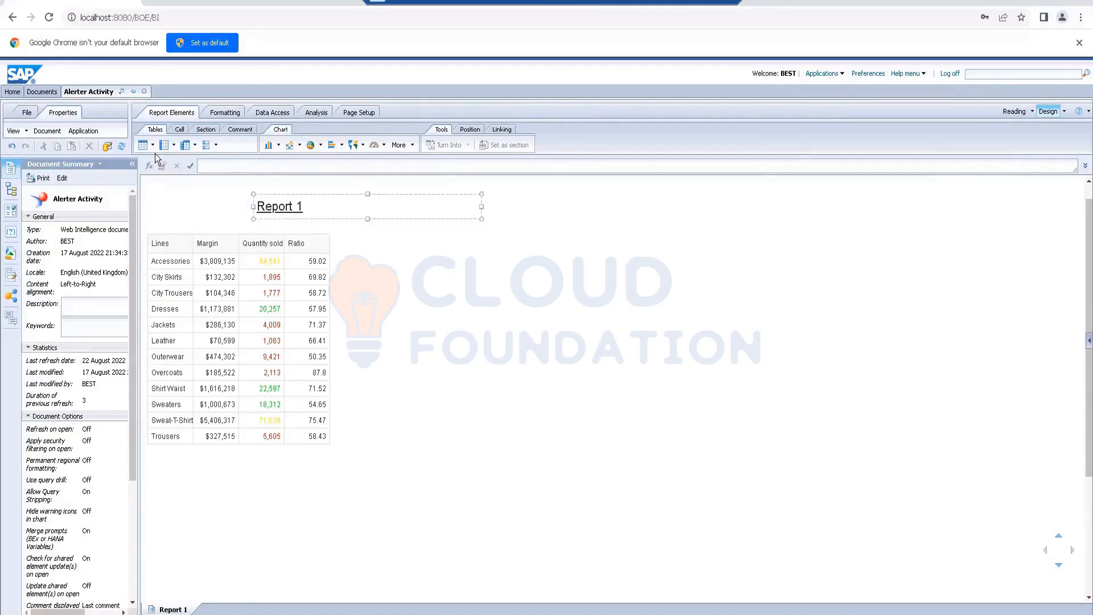
left_click(121, 148)
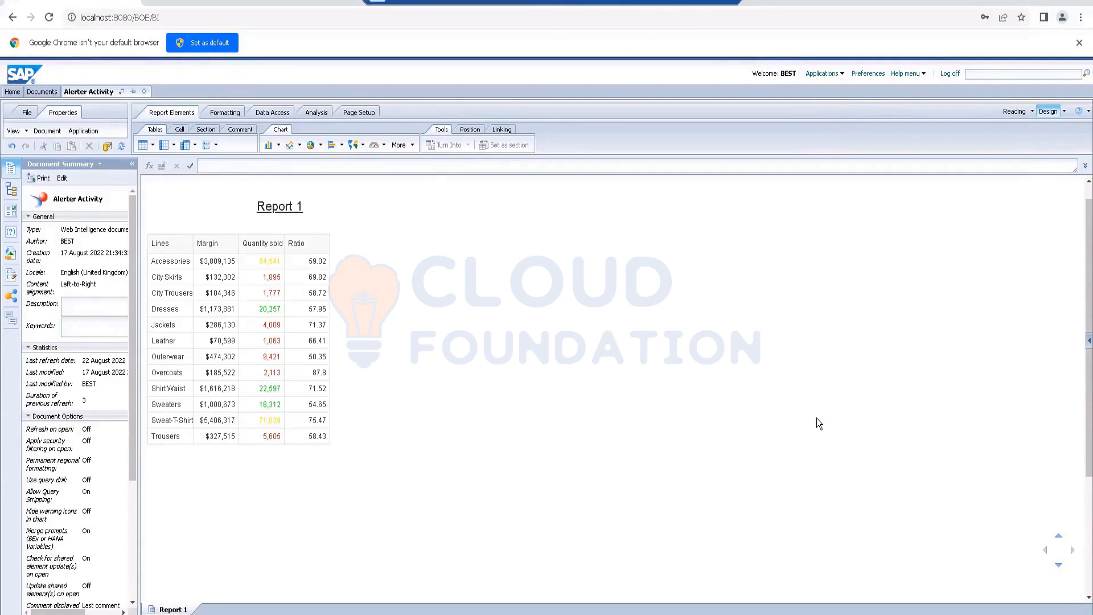
Step: Close the Alerter Activity document and discard its unsaved modifications
left_click(253, 188)
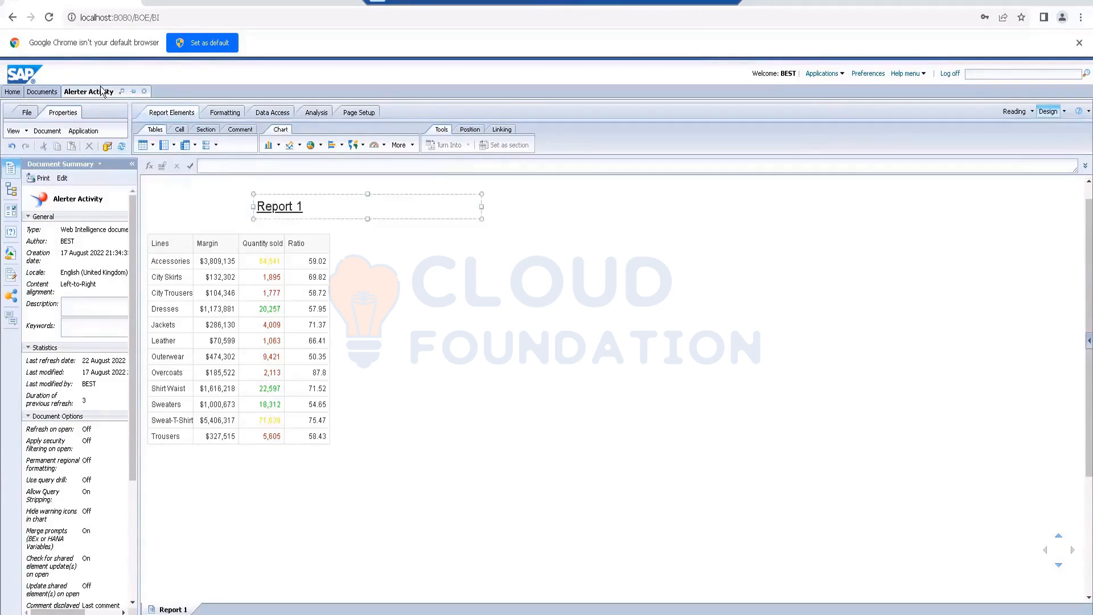
left_click(740, 428)
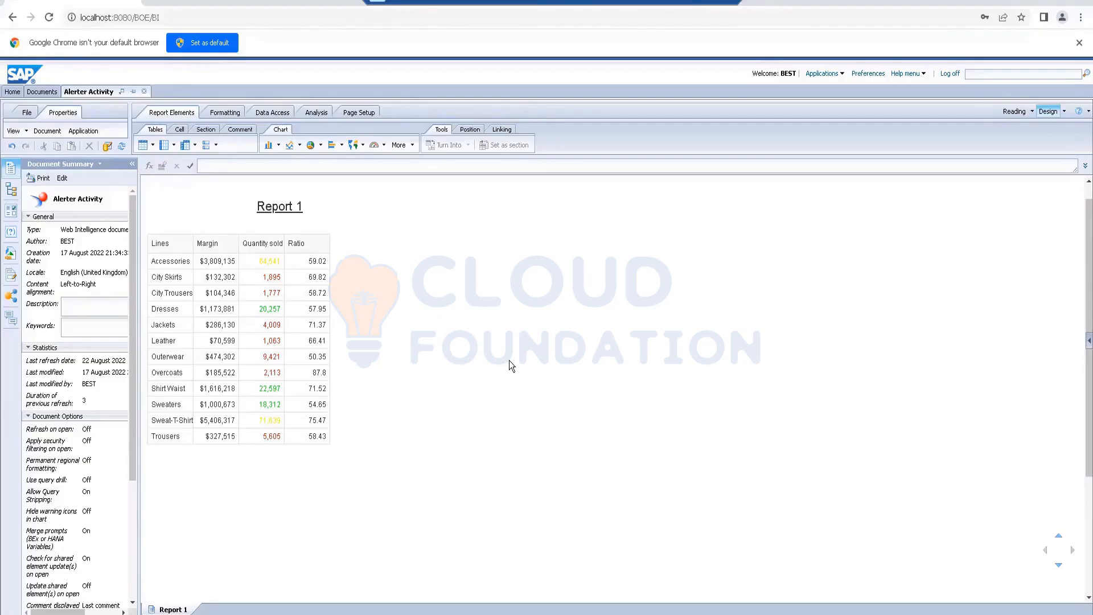
left_click(144, 91)
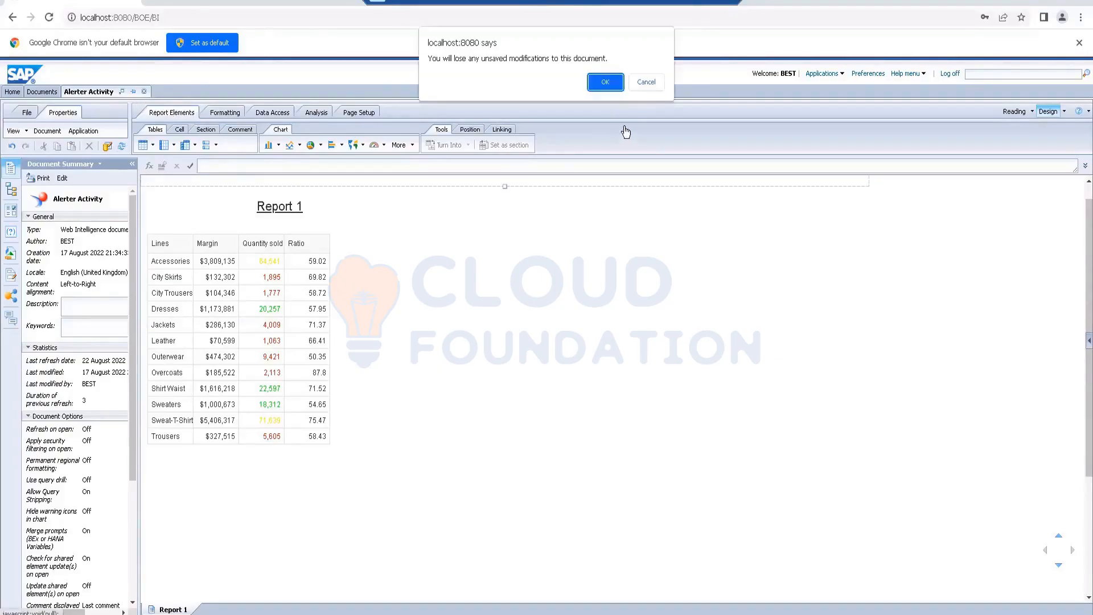
left_click(611, 84)
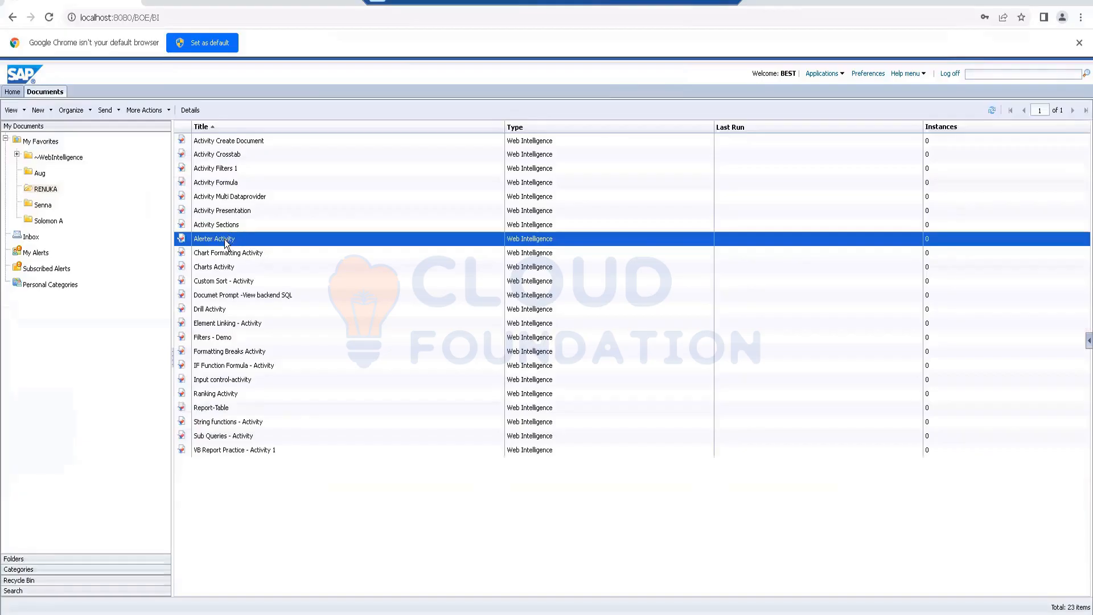
Step: Open the scheduling settings of the Alerter Activity document and look through its available recurrence choices
right_click(226, 243)
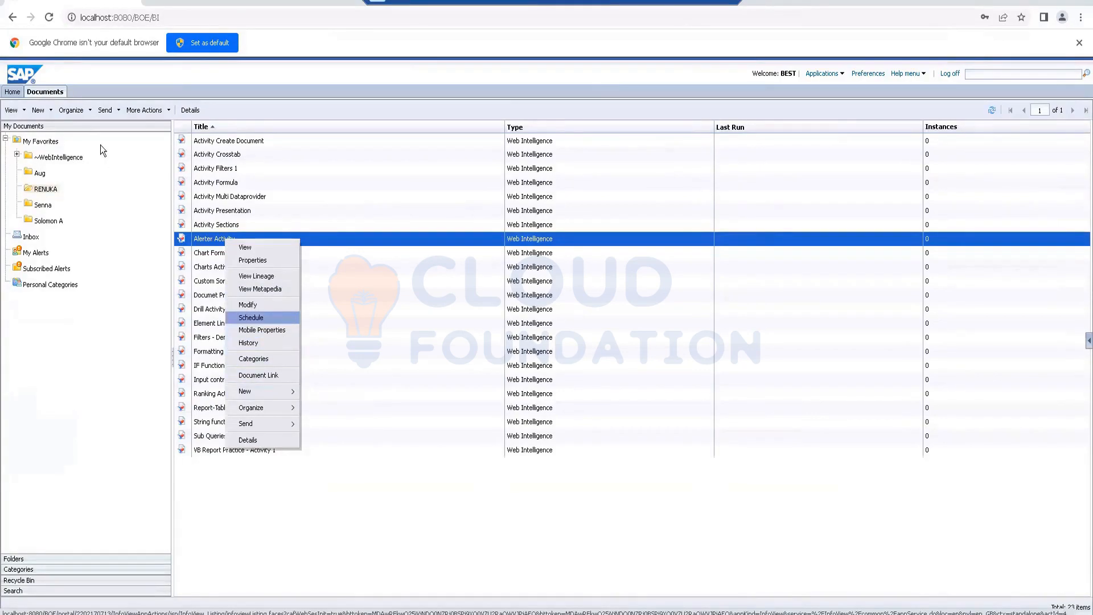
left_click(253, 318)
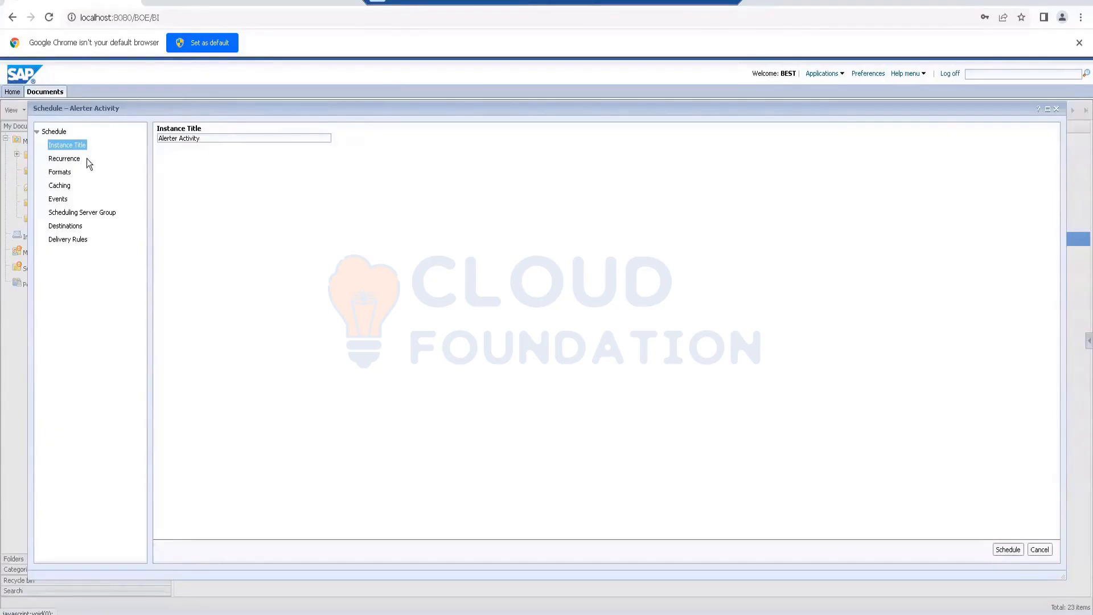
left_click(64, 161)
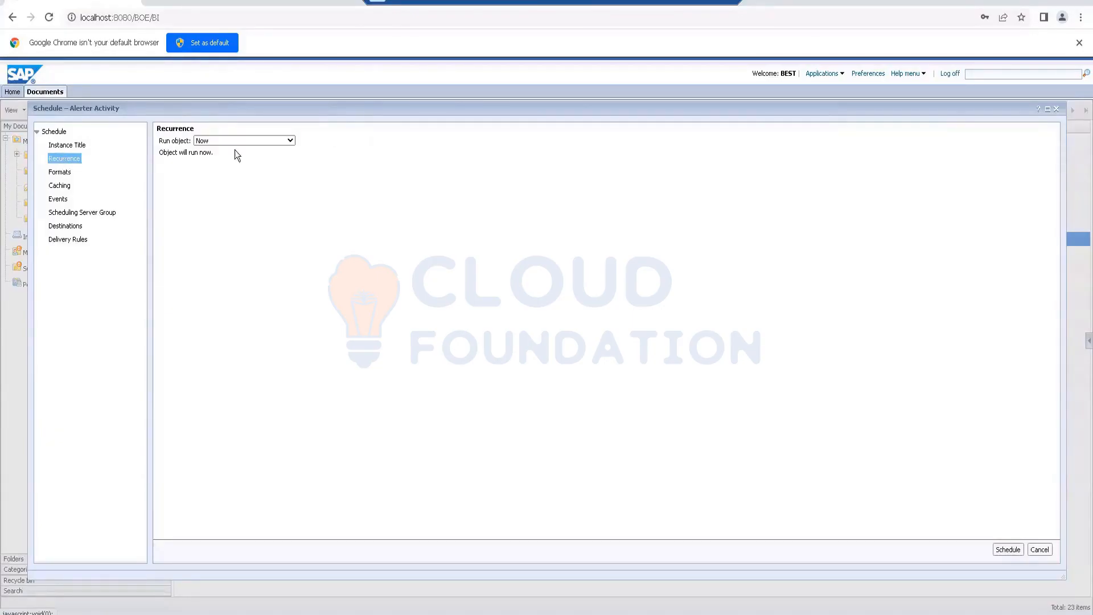
left_click(291, 141)
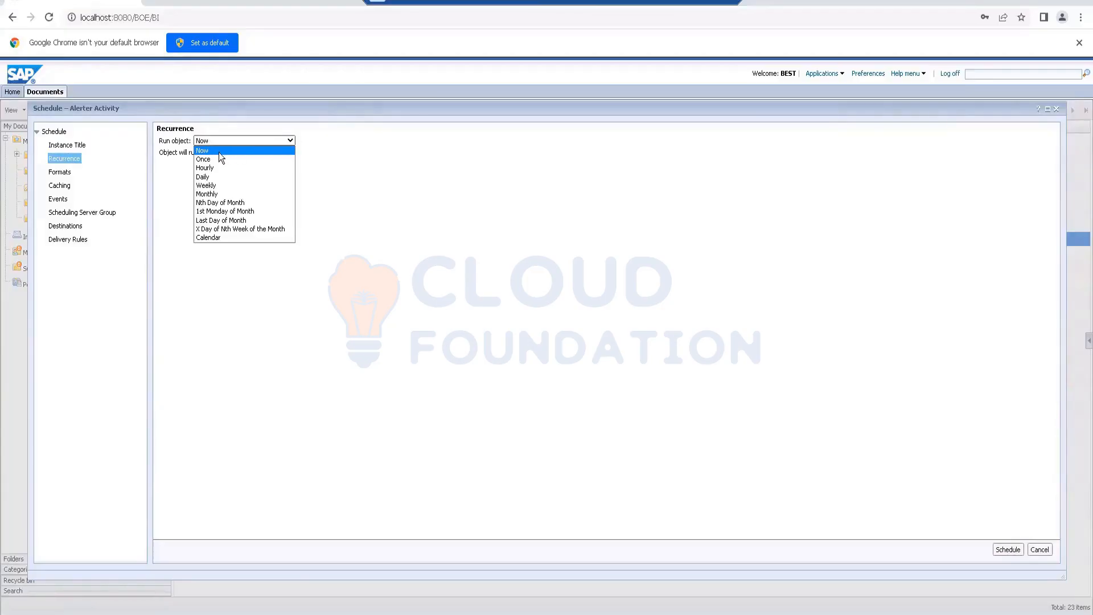
left_click(355, 163)
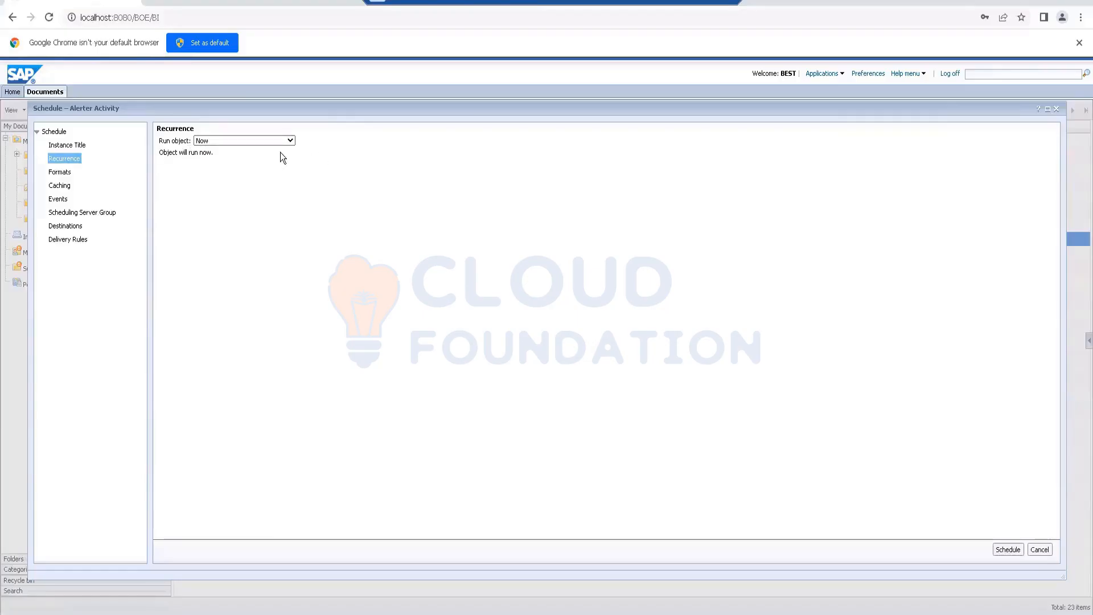
Step: Examine the schedule's Once, Hourly, Weekly and Monthly recurrence settings, and return the run object to Now
left_click(292, 141)
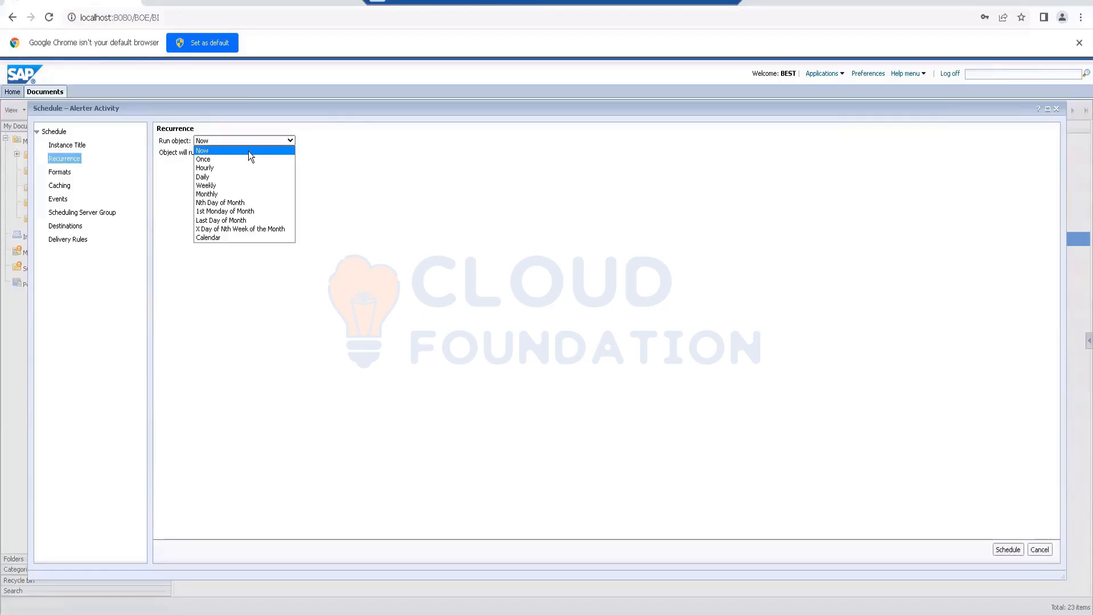
left_click(216, 160)
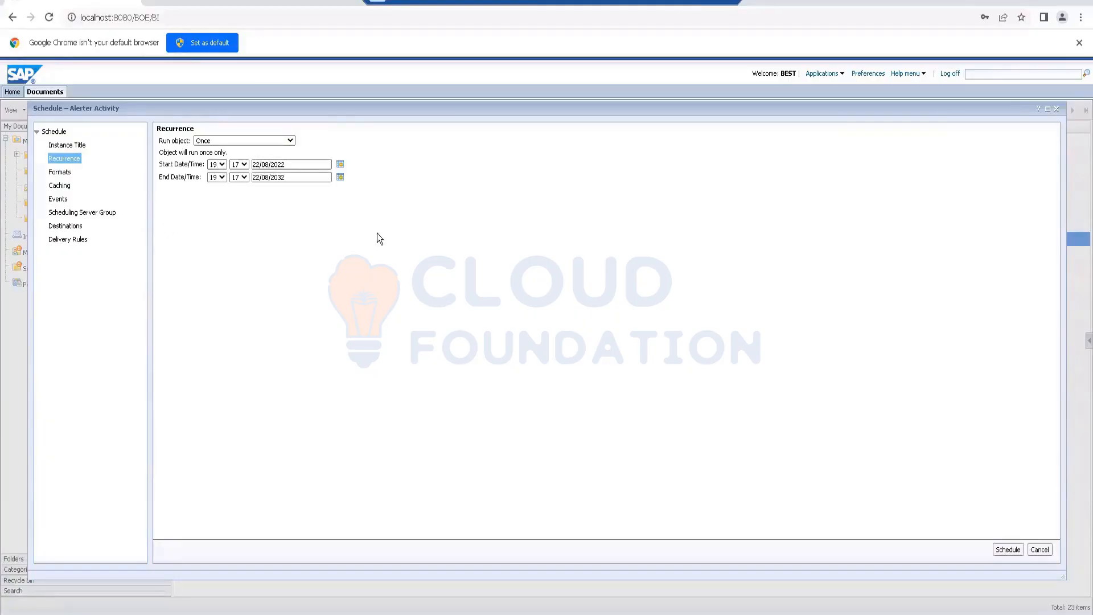
left_click(289, 140)
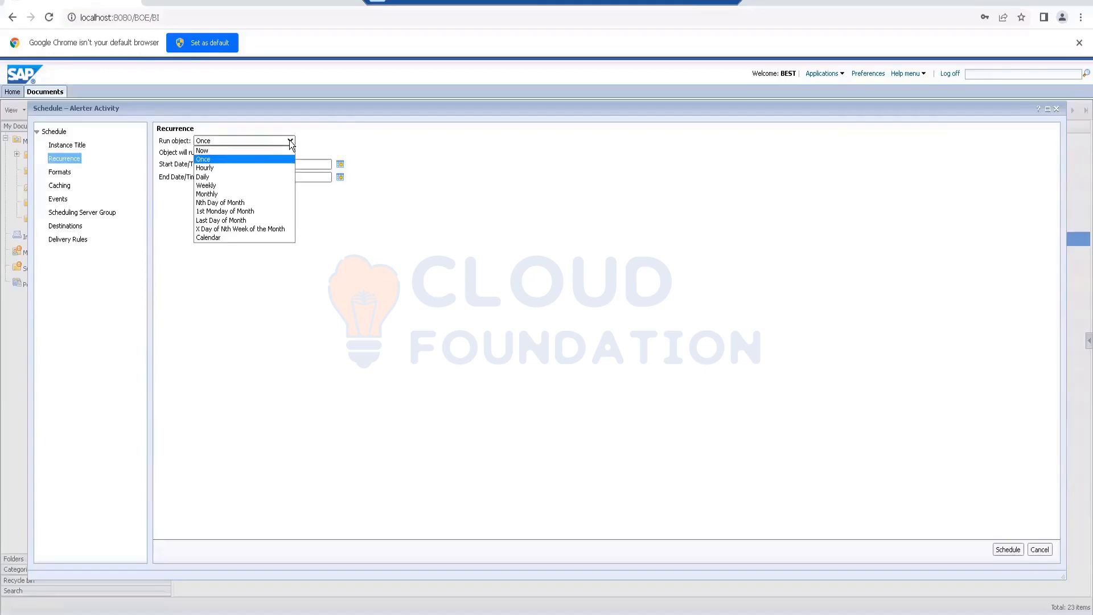
left_click(235, 168)
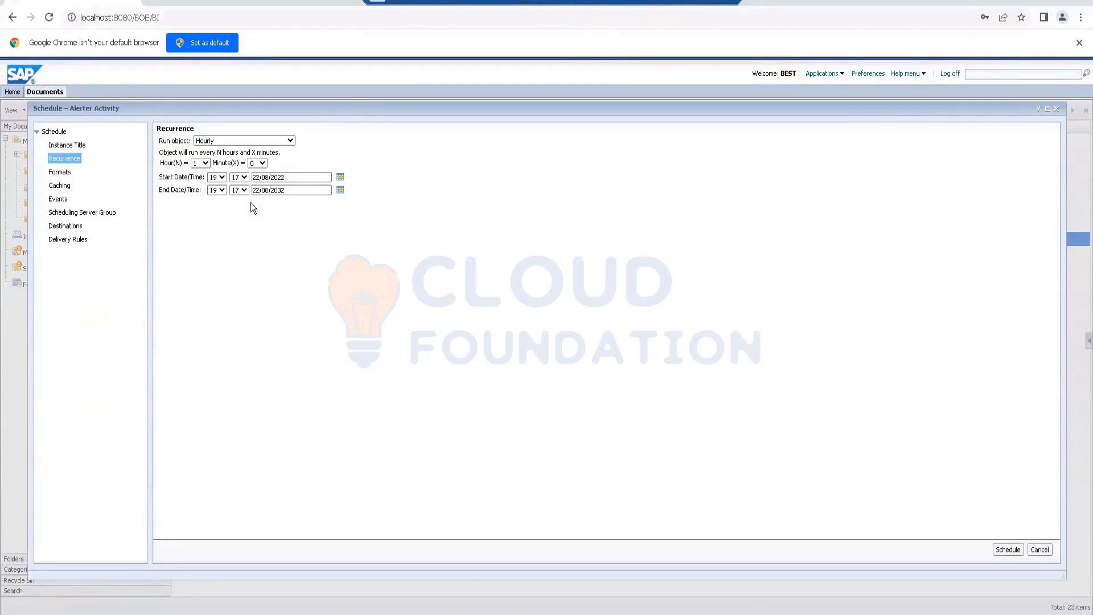
left_click(293, 141)
left_click(211, 186)
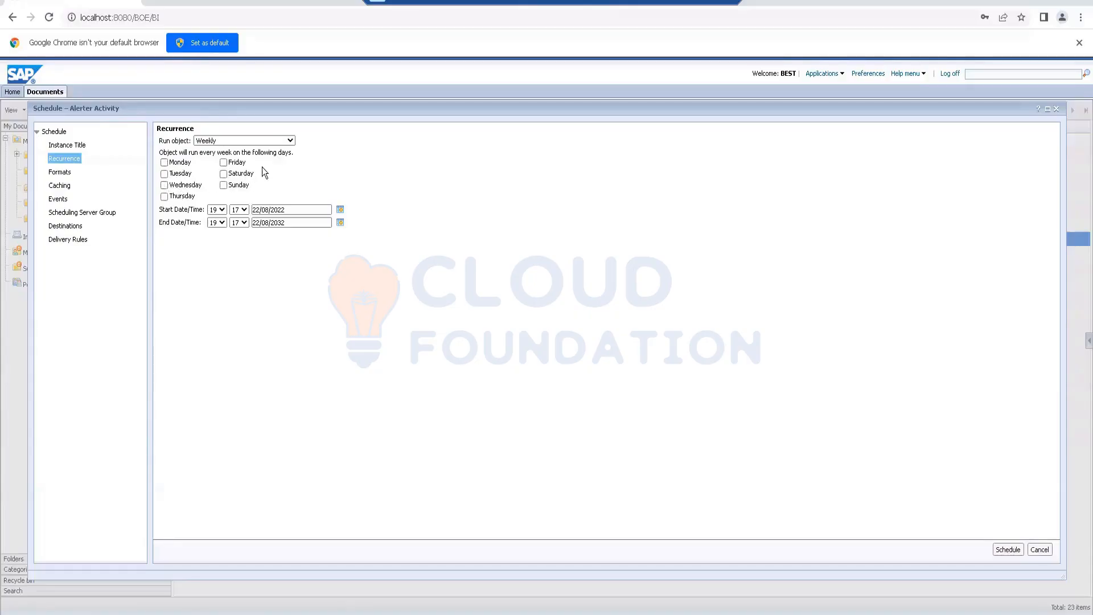
left_click(290, 141)
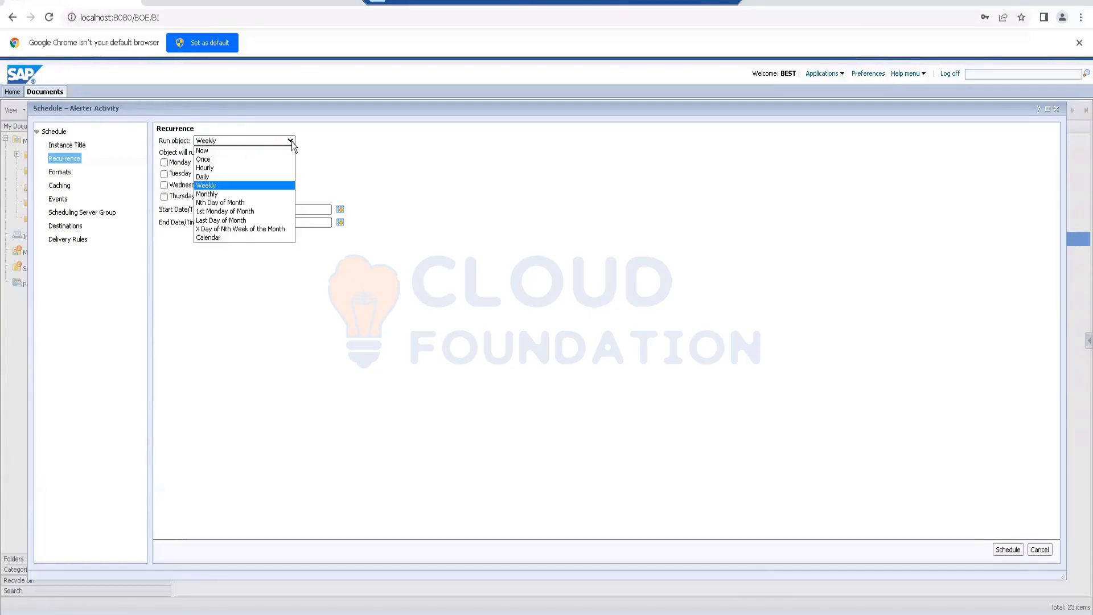
left_click(206, 194)
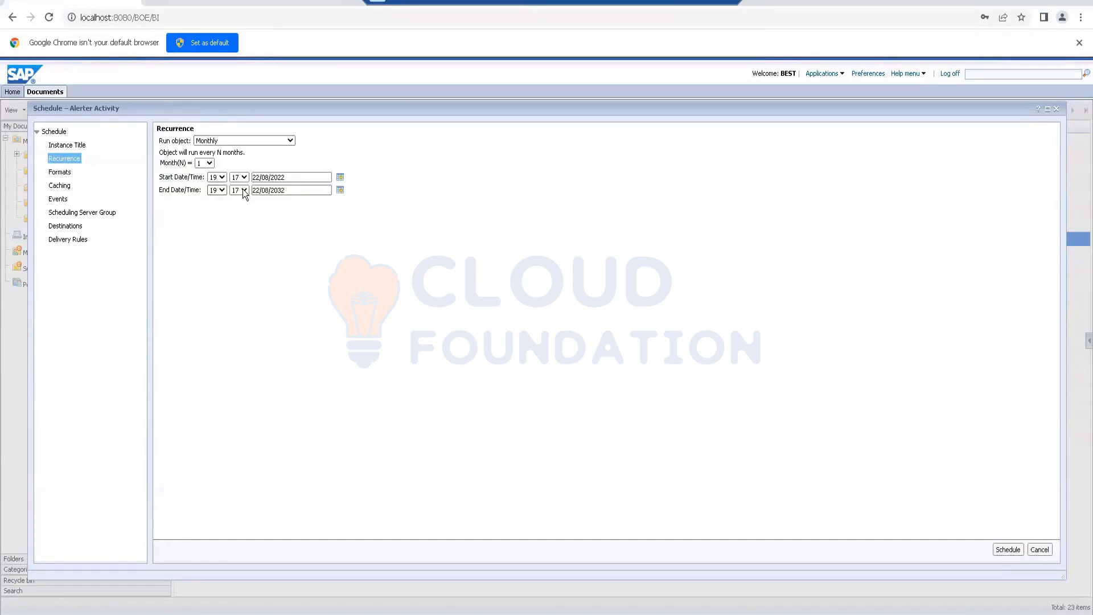
left_click(293, 140)
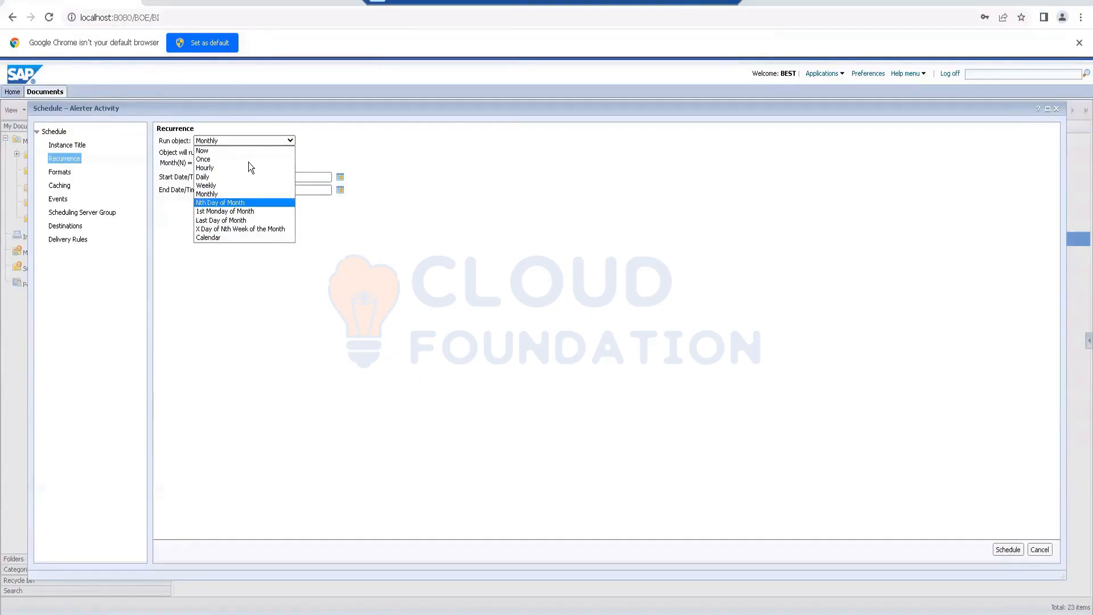
left_click(213, 149)
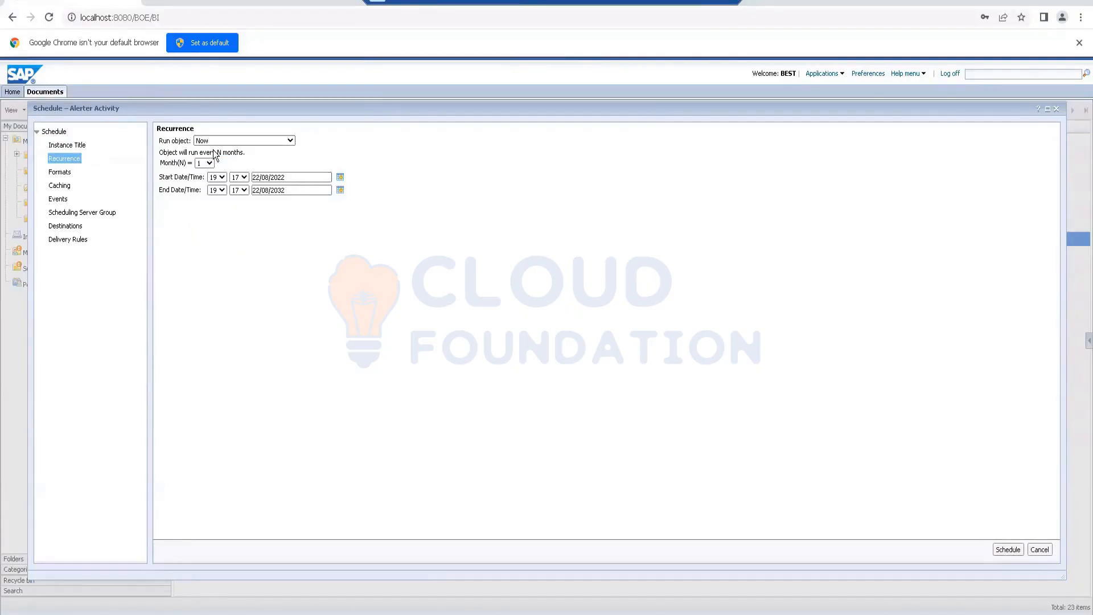
Step: Review the schedule's output formats, caching, events and scheduling server group settings
left_click(69, 173)
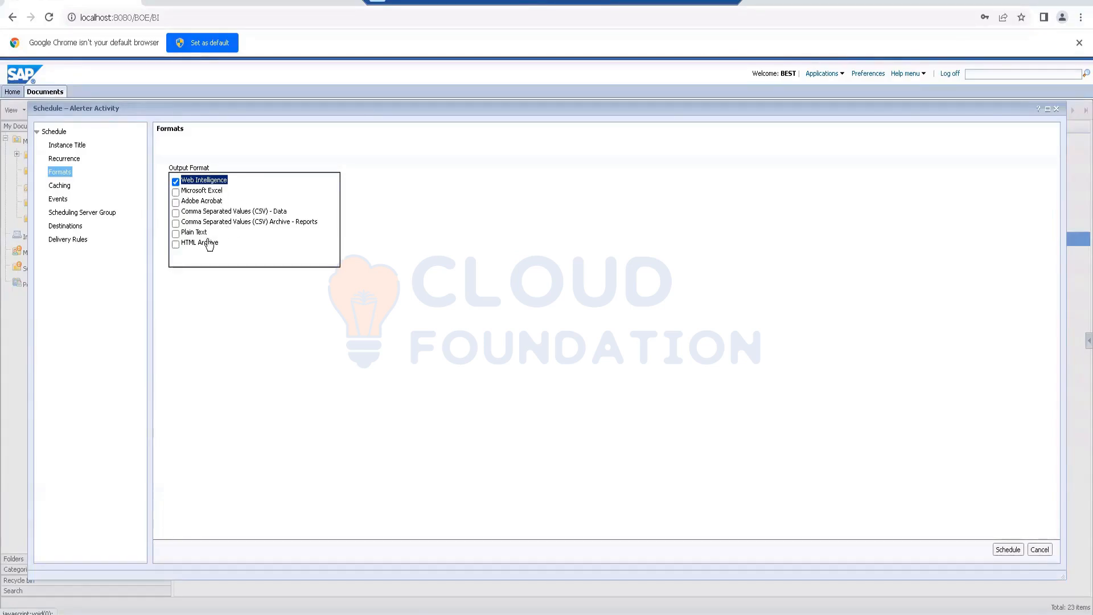
left_click(65, 190)
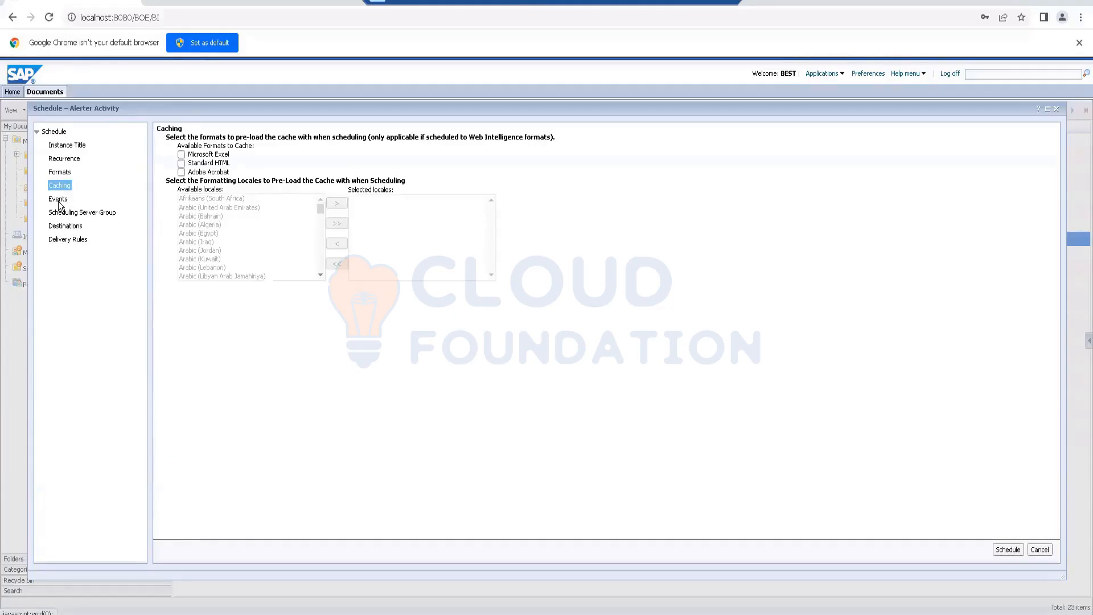
left_click(84, 201)
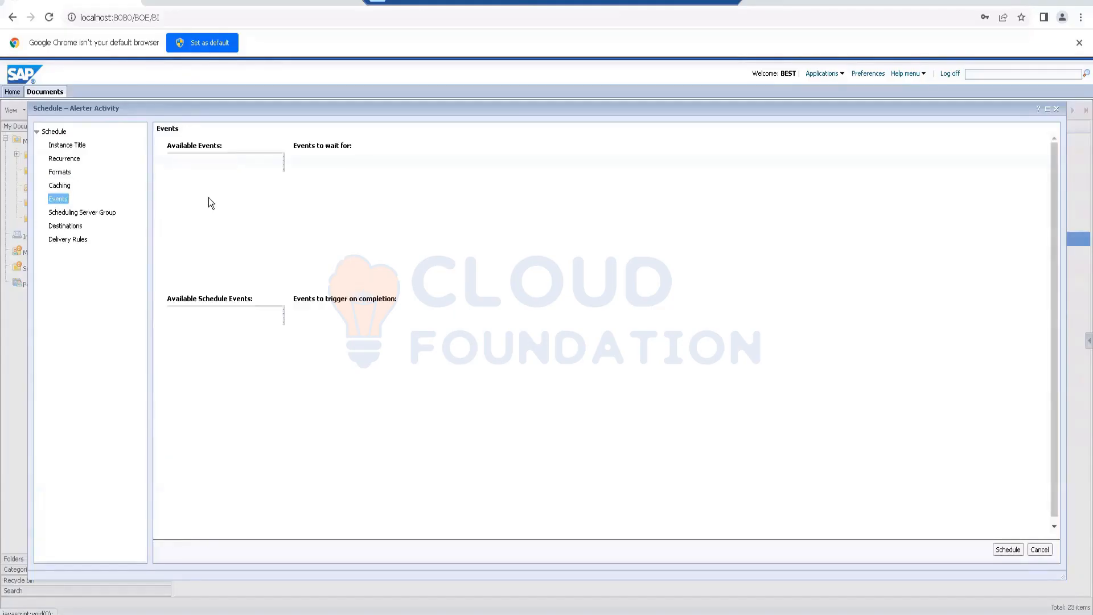
left_click(73, 213)
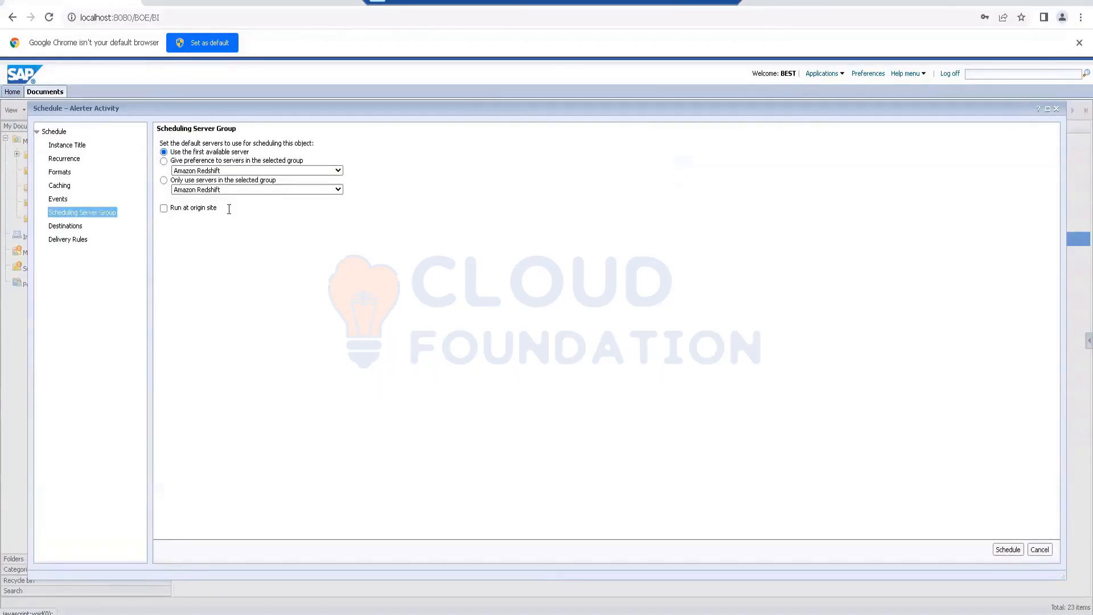
Step: Review the schedule's destination choices, delivery rules and instance title, and cancel without scheduling the document
left_click(59, 226)
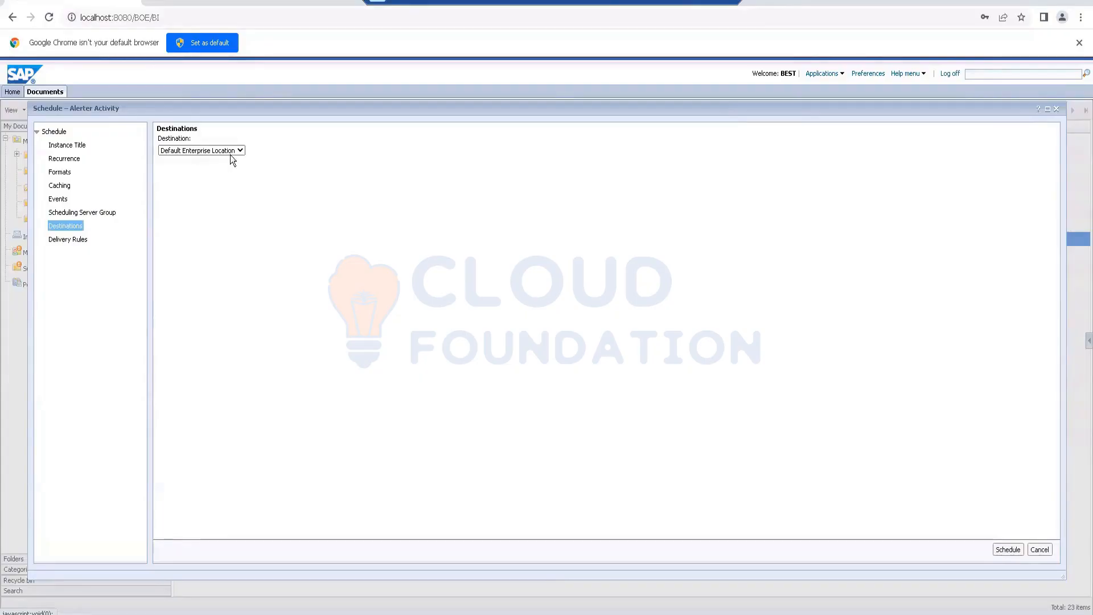
left_click(240, 151)
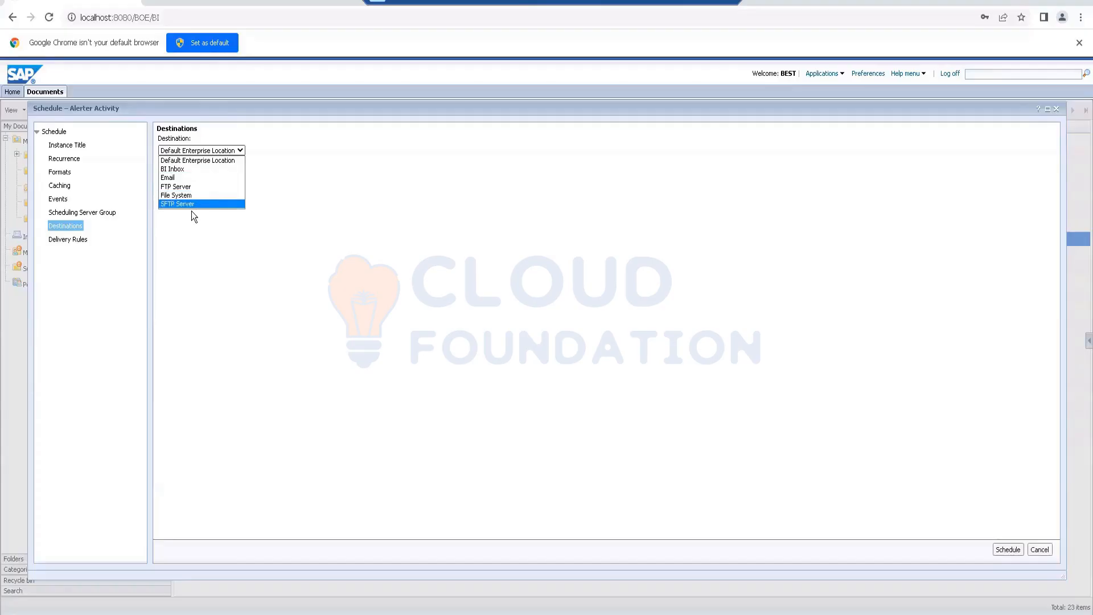
left_click(69, 243)
left_click(66, 239)
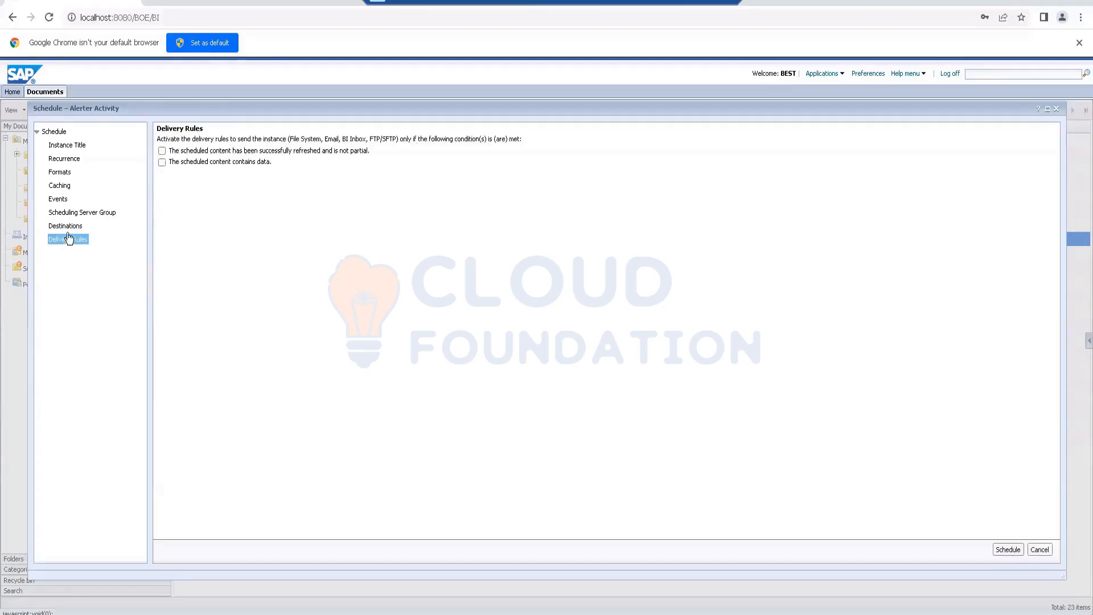
left_click(60, 146)
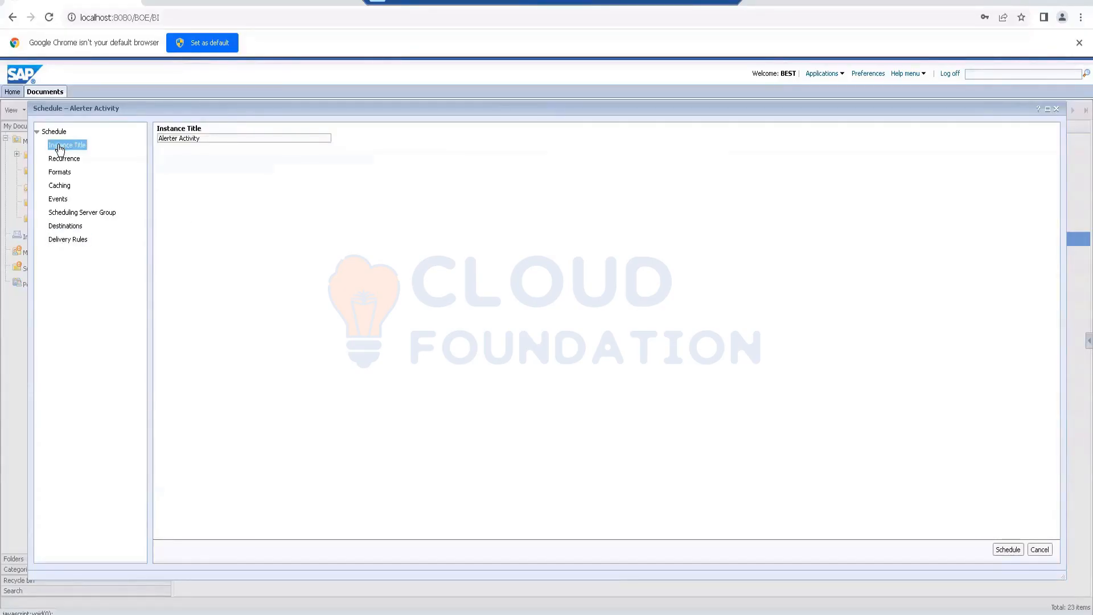
left_click(1040, 550)
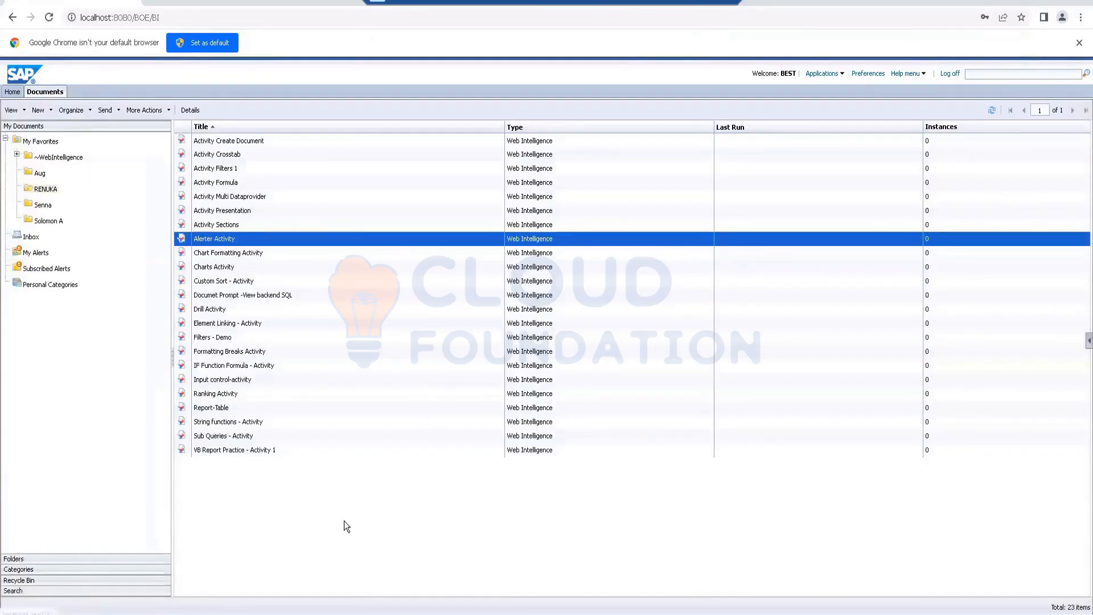
right_click(232, 324)
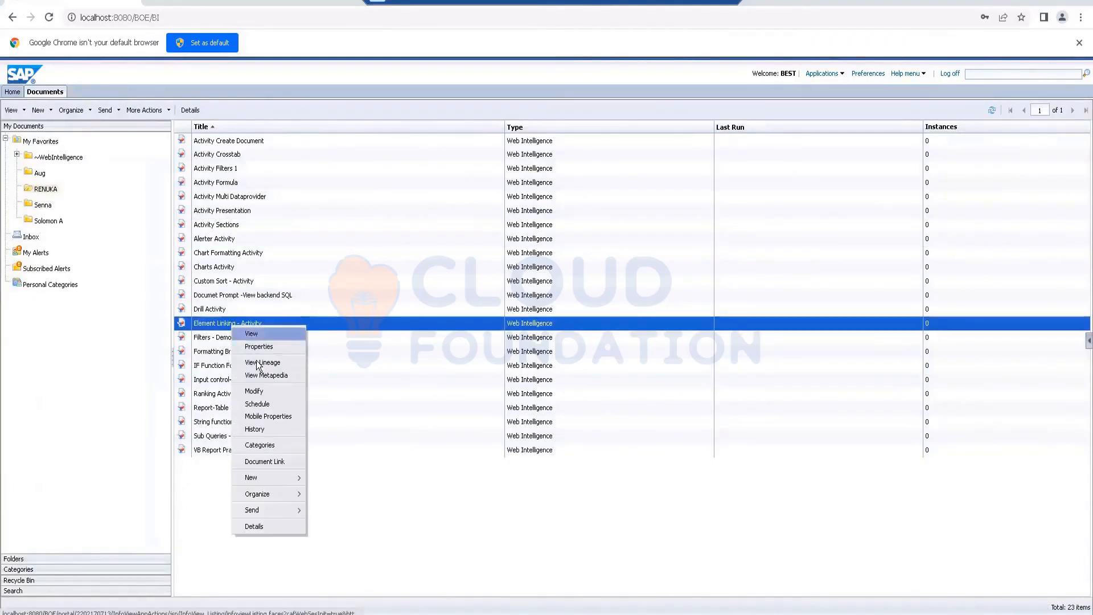
left_click(255, 404)
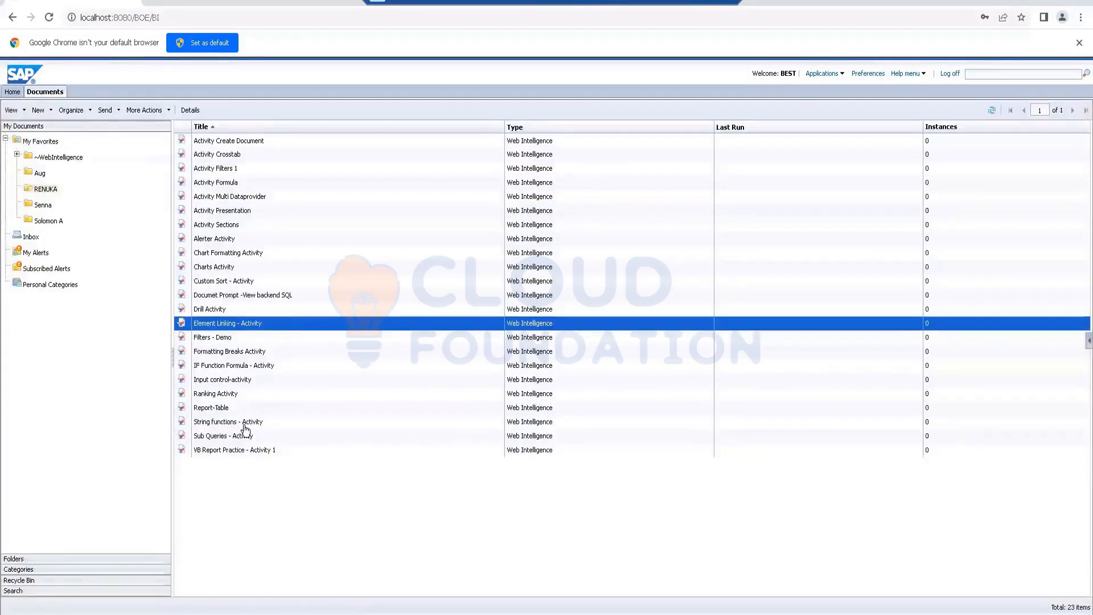
right_click(221, 320)
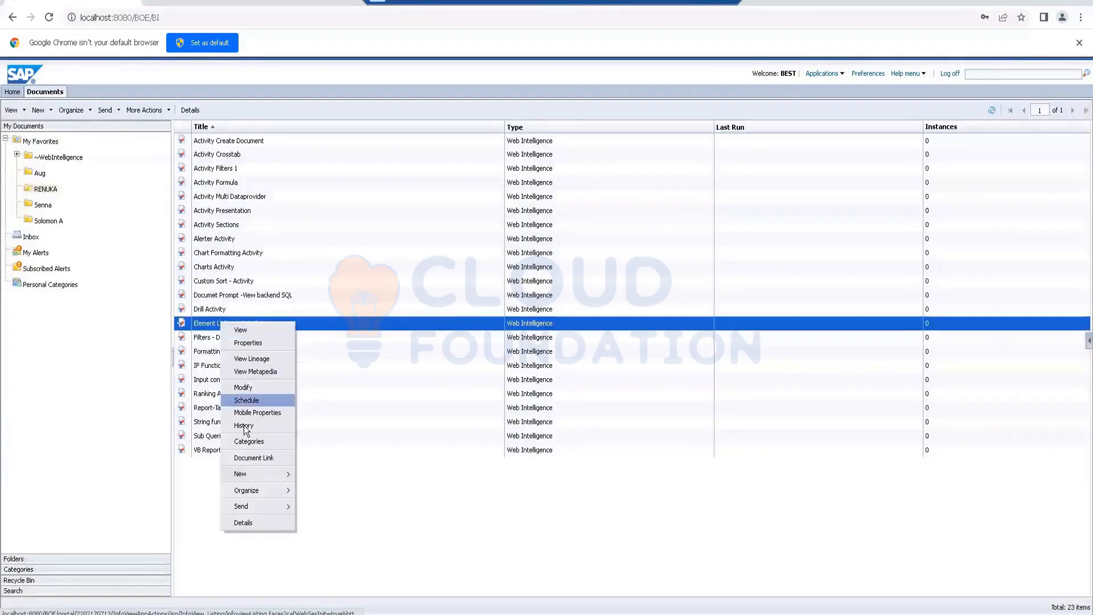
left_click(264, 411)
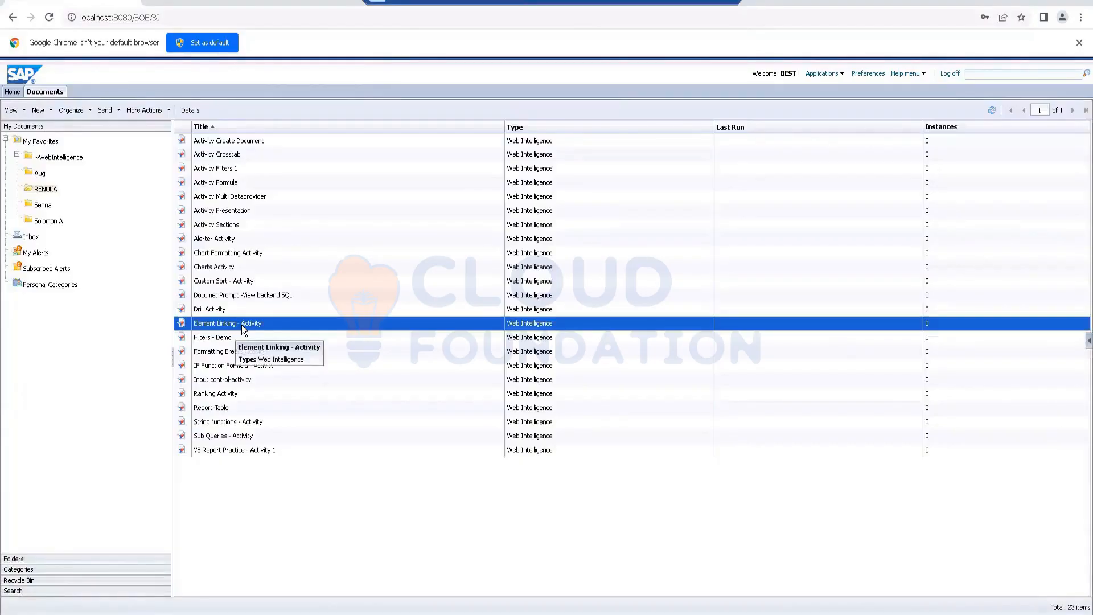
Step: Schedule the Element Linking - Activity document in Web Intelligence format with the Default Enterprise Location as its destination
right_click(241, 324)
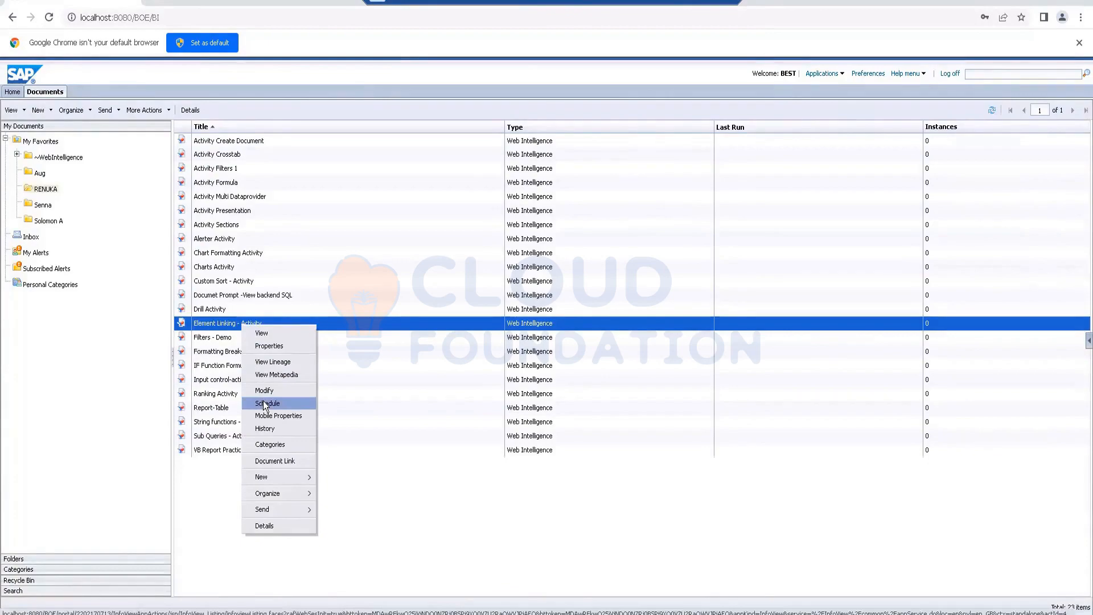
left_click(264, 404)
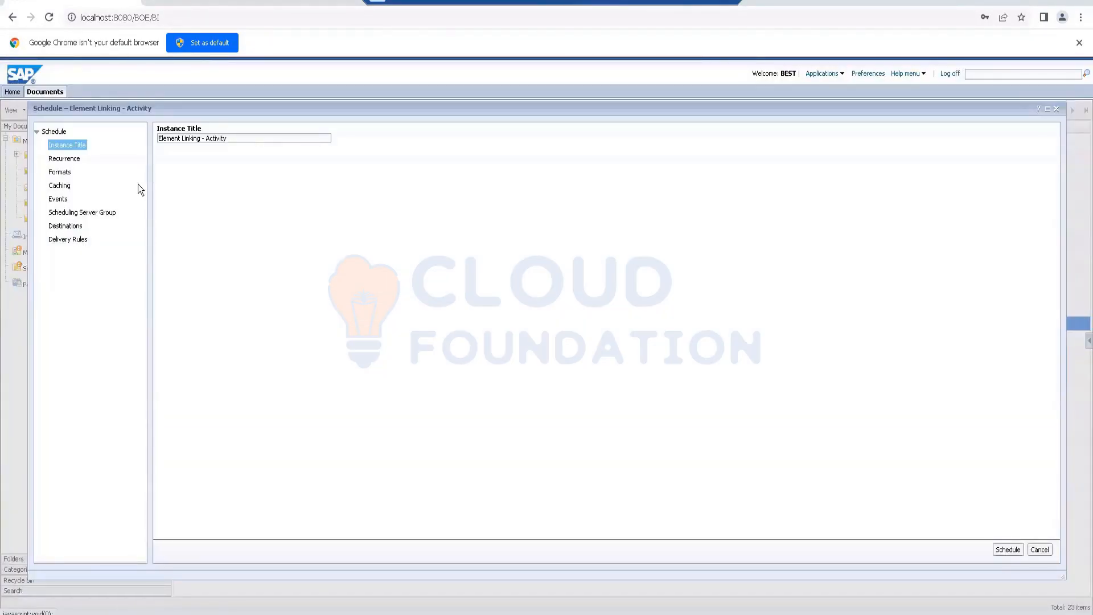
left_click(64, 159)
left_click(60, 172)
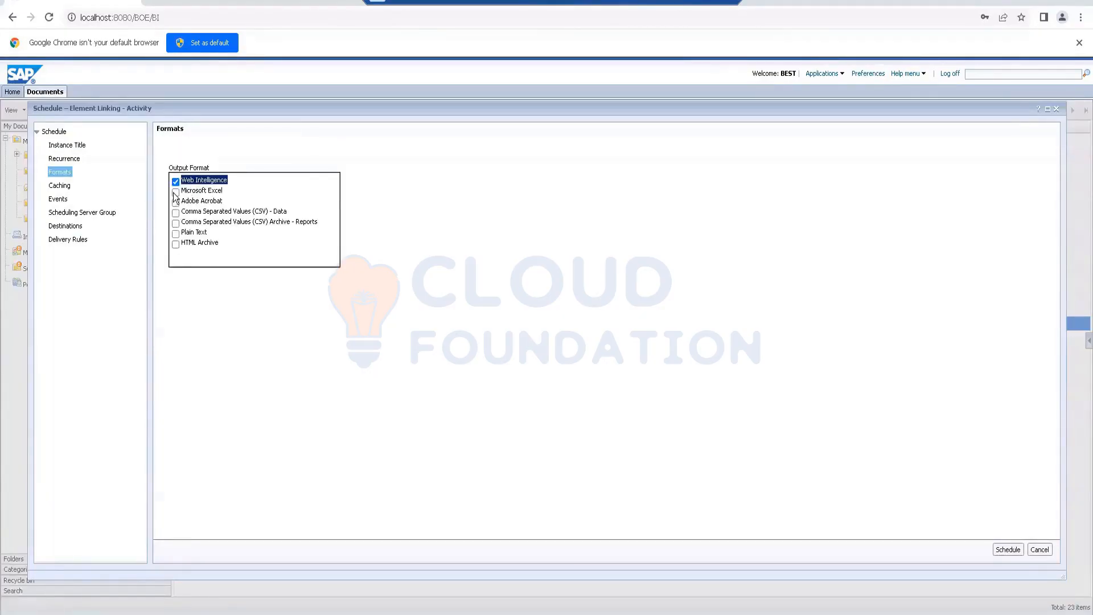
left_click(175, 192)
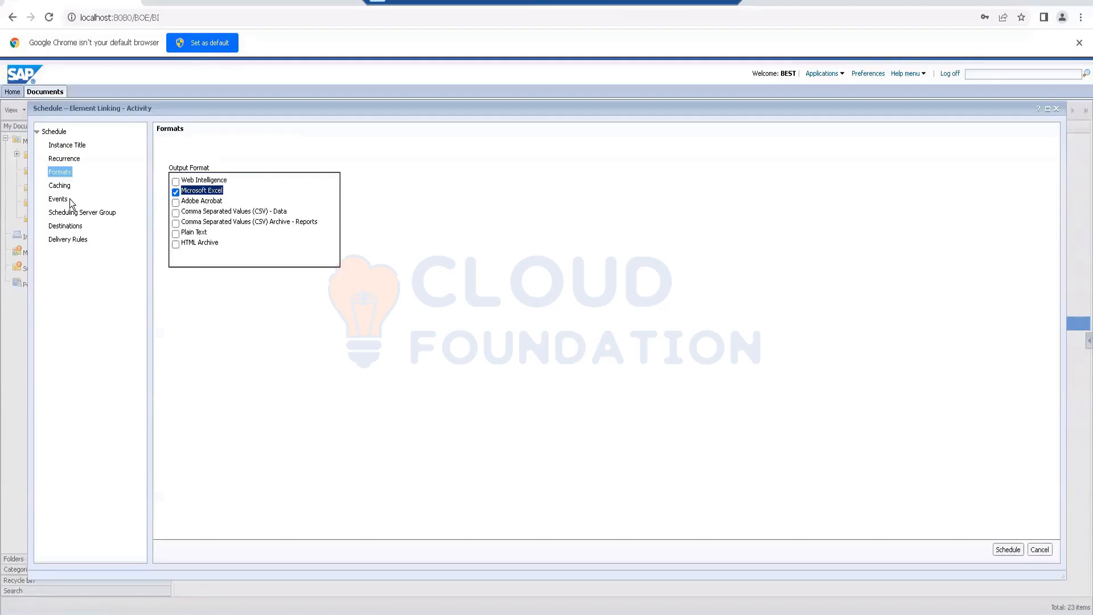
left_click(175, 181)
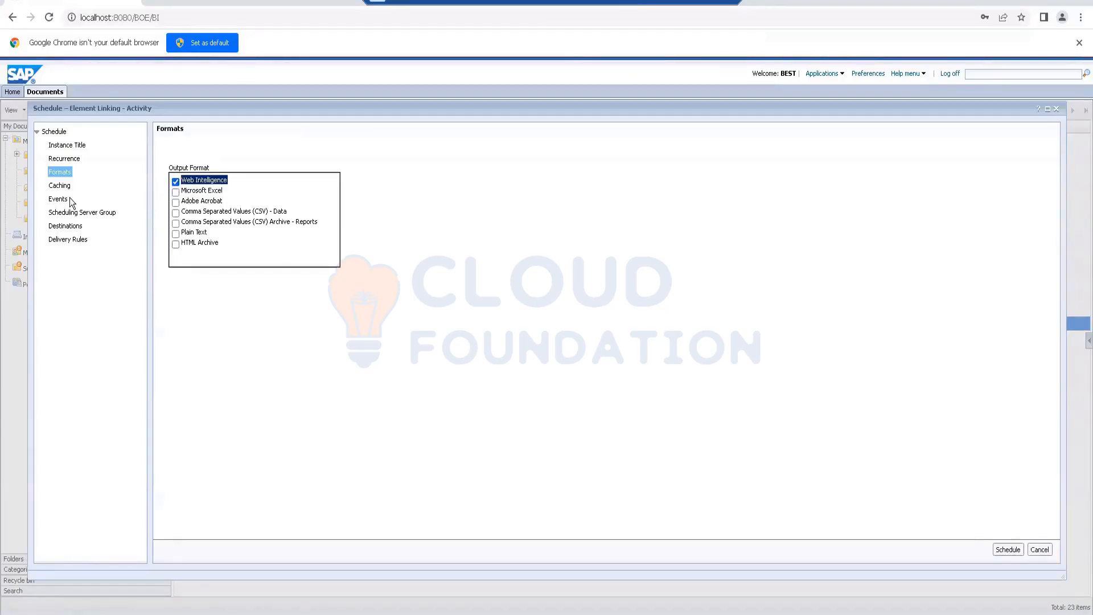
left_click(65, 229)
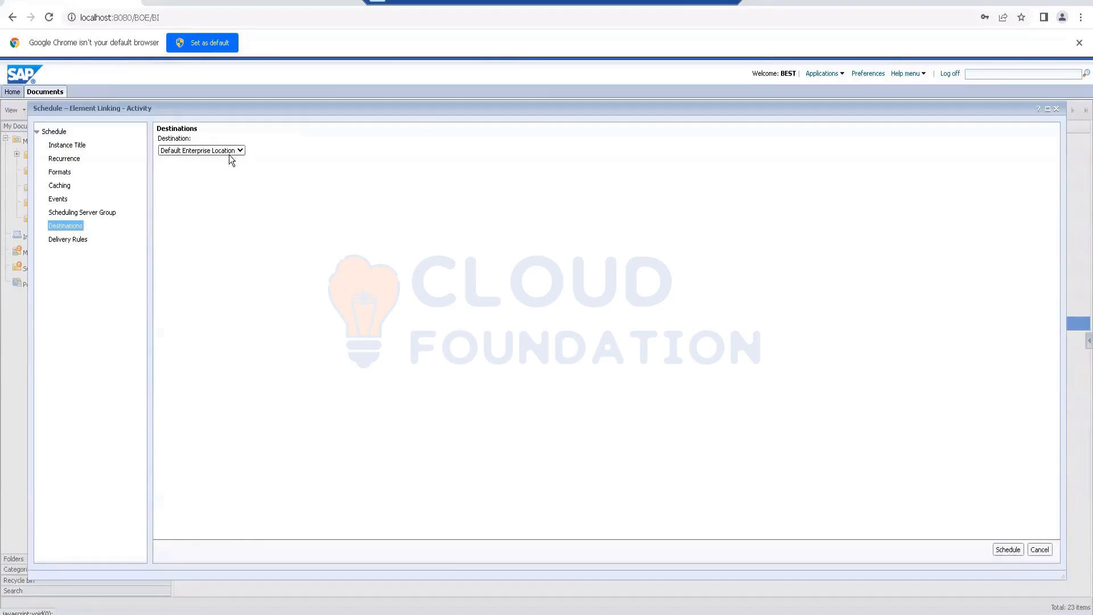
left_click(1001, 550)
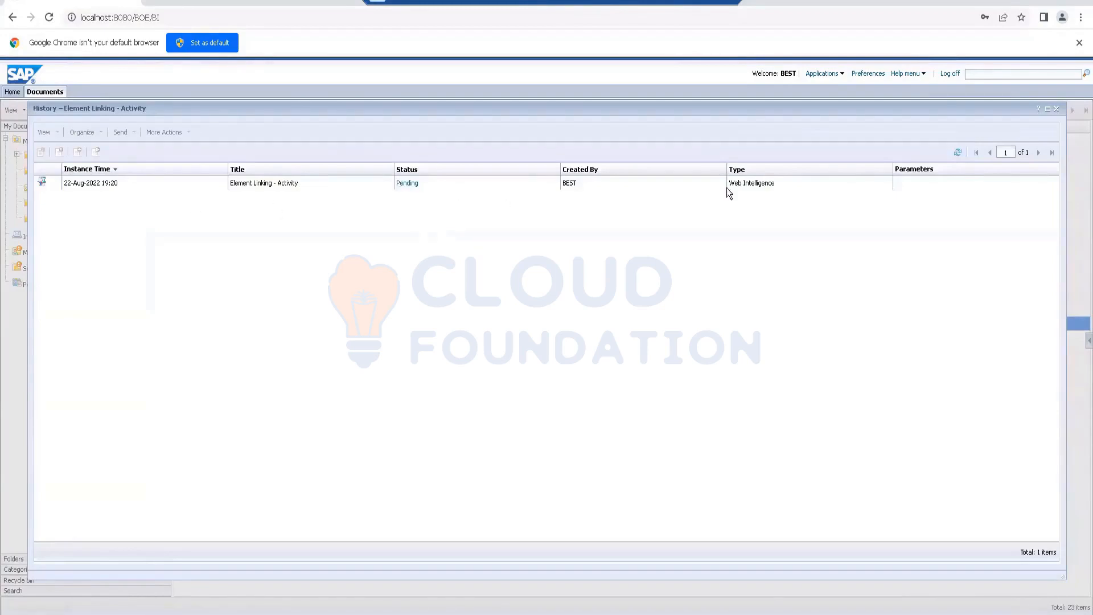
Step: Monitor the scheduled Element Linking - Activity instance by refreshing its history and reviewing its status details
left_click(958, 153)
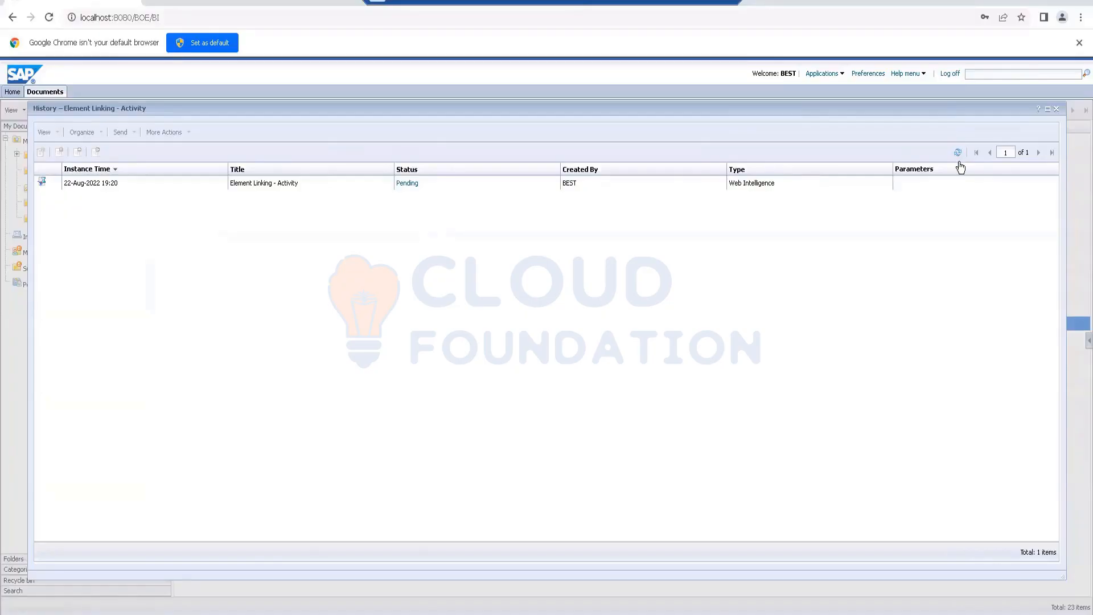
left_click(958, 153)
left_click(958, 154)
left_click(408, 187)
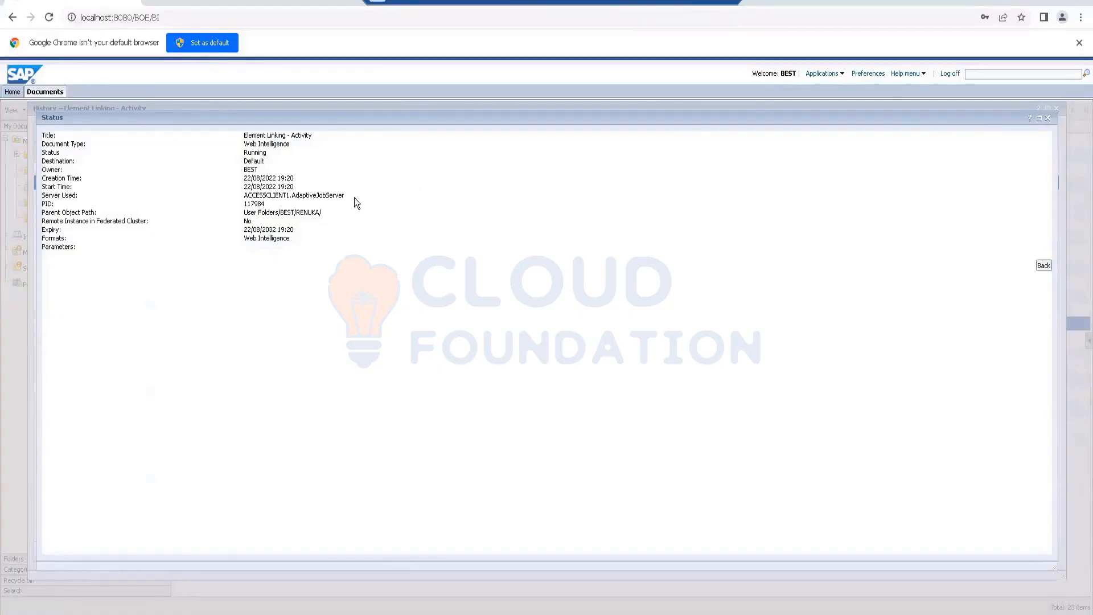
left_click_drag(241, 203, 262, 204)
left_click(1047, 118)
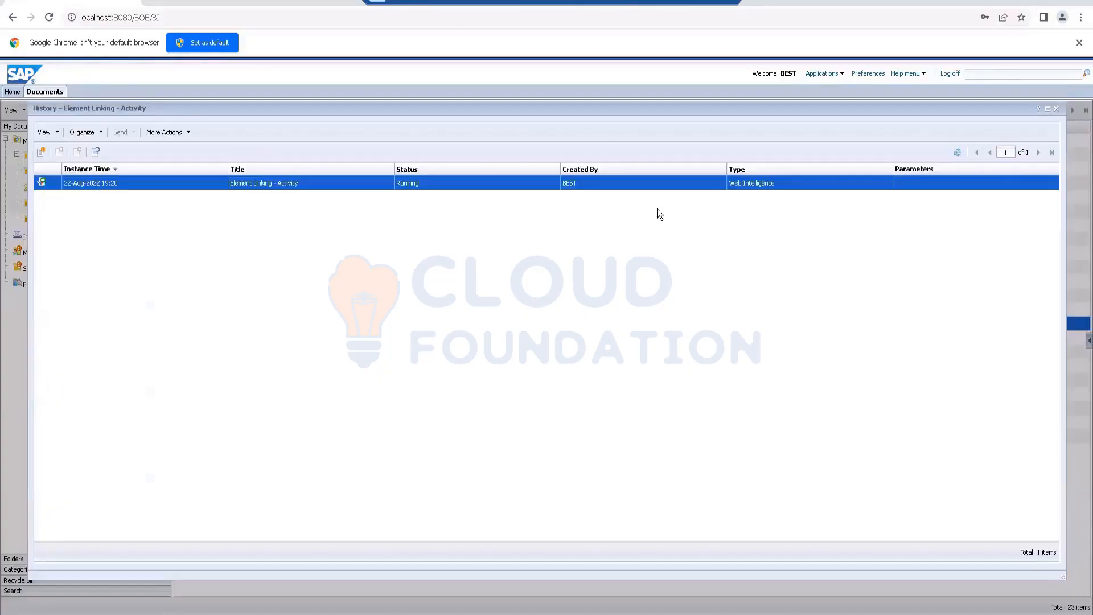
left_click(397, 209)
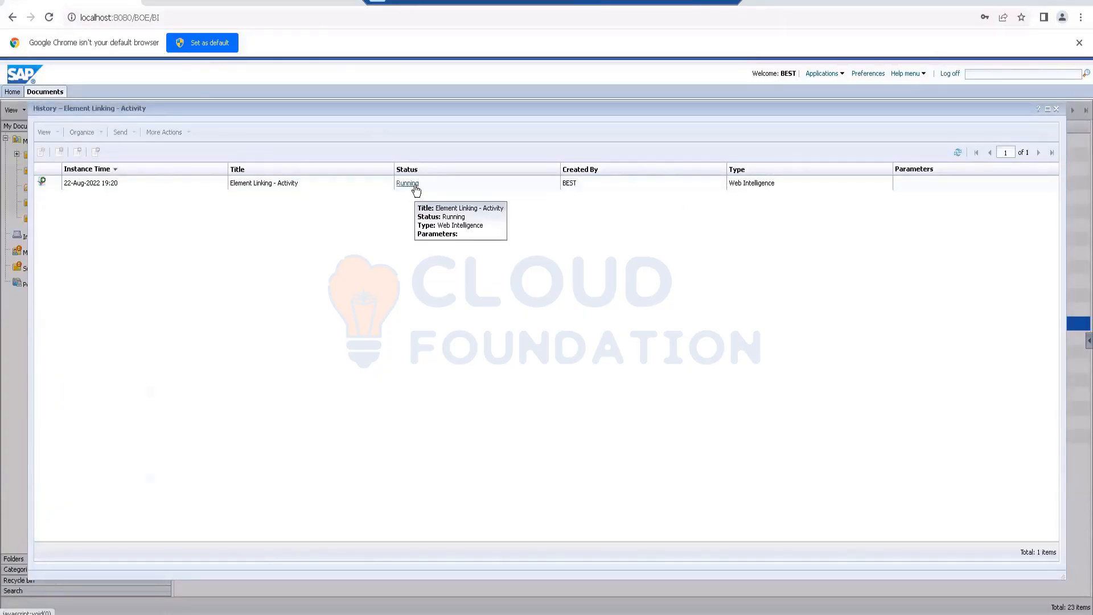
left_click(958, 152)
left_click(958, 152)
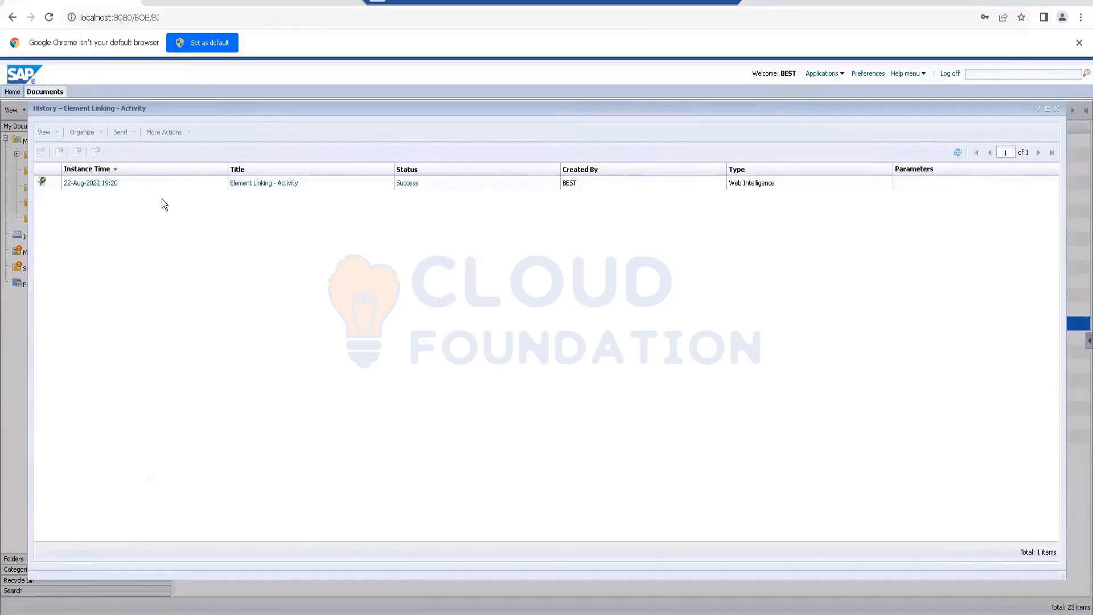
Step: View the report produced by the 22-Aug-2022 19:20 instance, and close both the report and the history
mouse_move(85, 190)
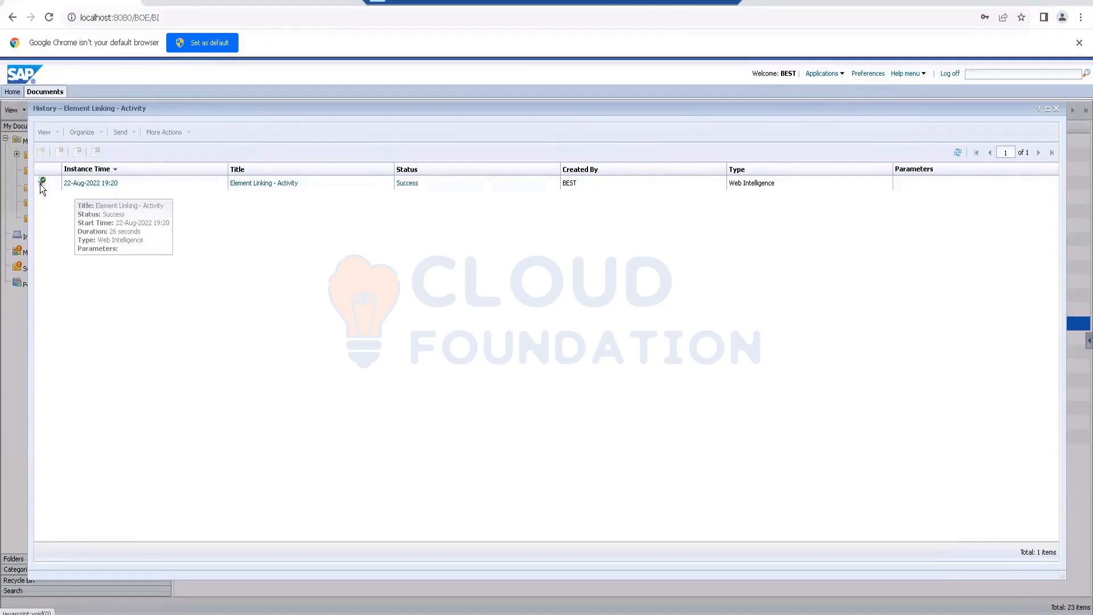
left_click(93, 183)
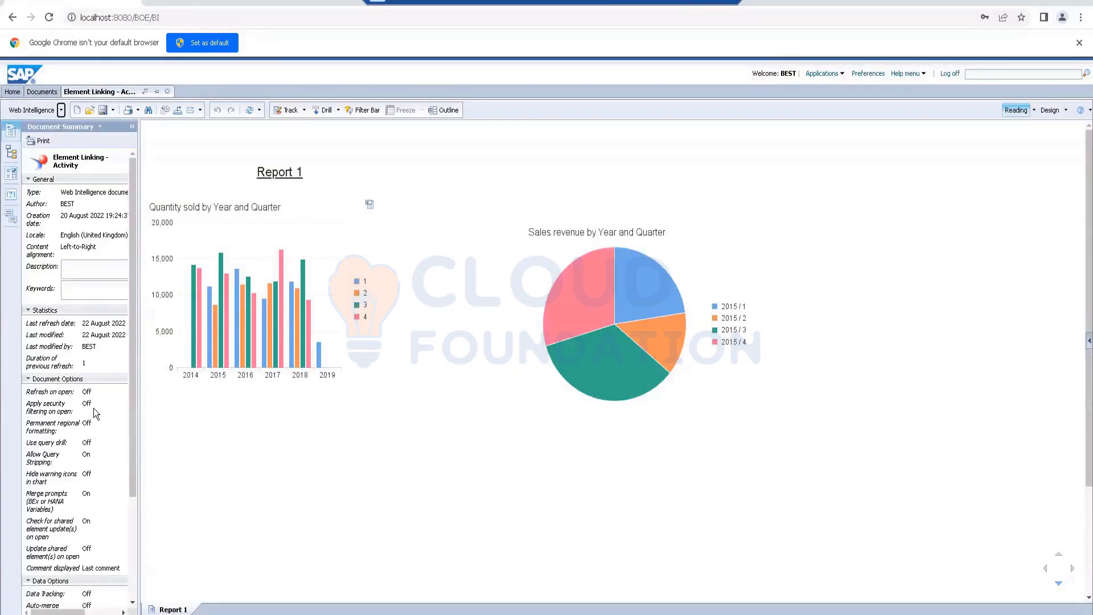
left_click(167, 92)
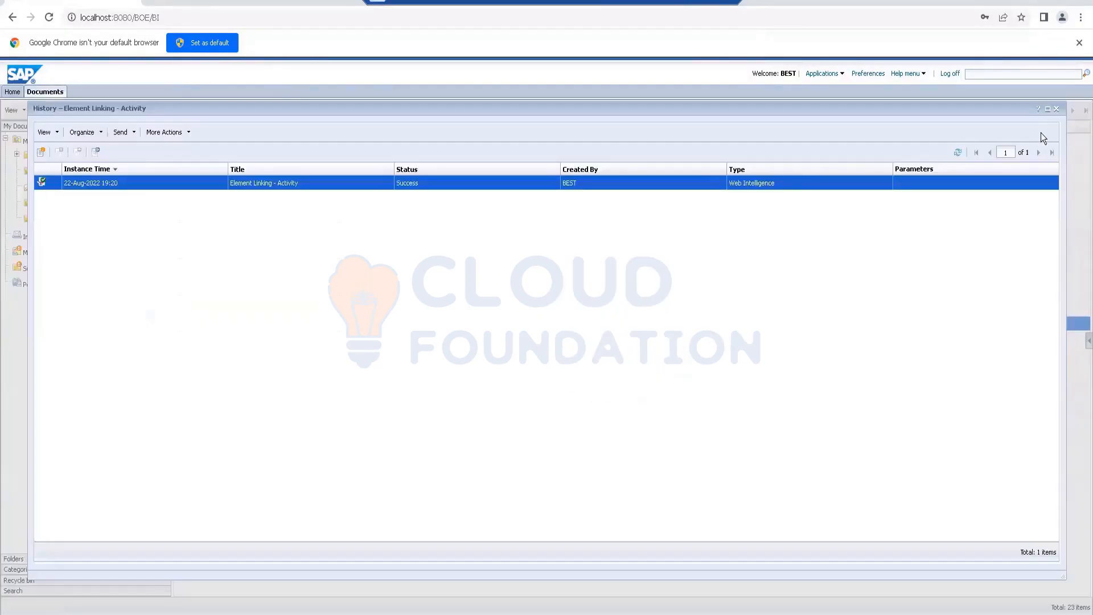
left_click(1056, 109)
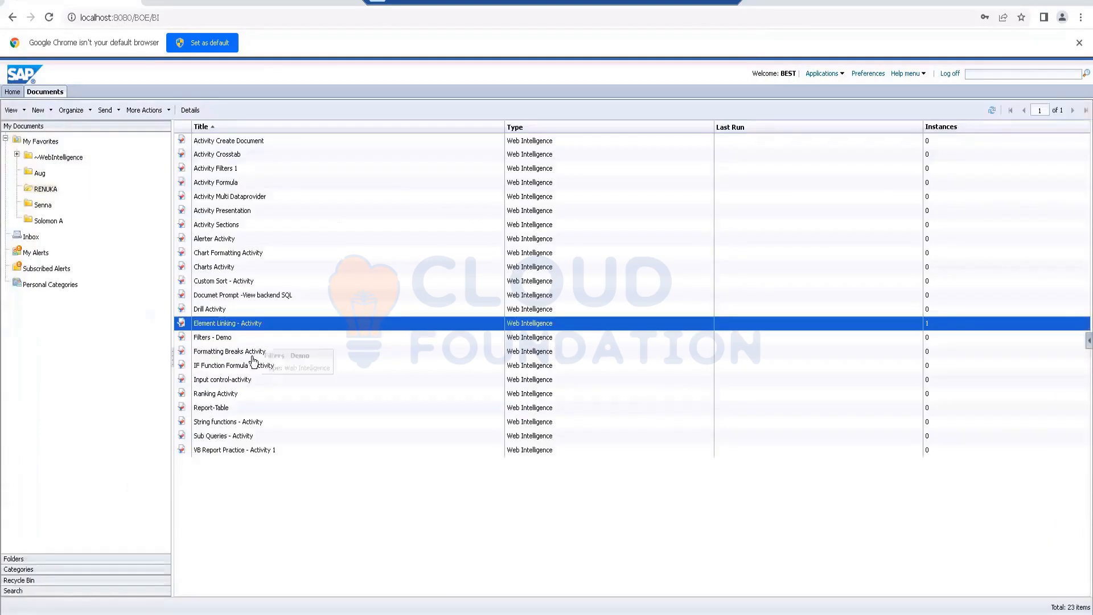
Step: Reopen the history of Element Linking - Activity, view its scheduled instance once more and close the report
right_click(241, 322)
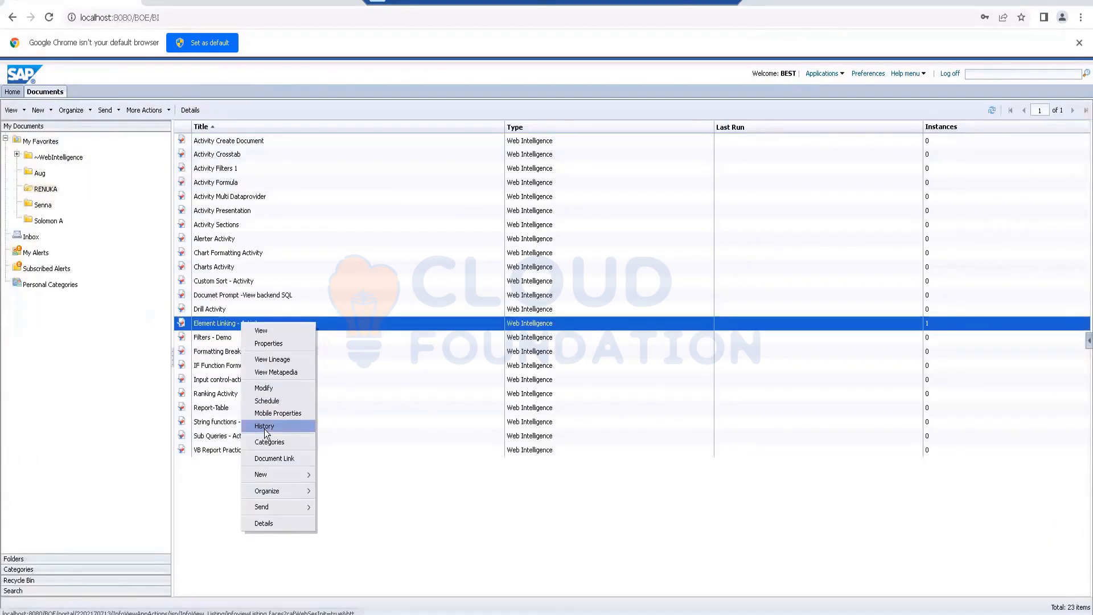
left_click(264, 427)
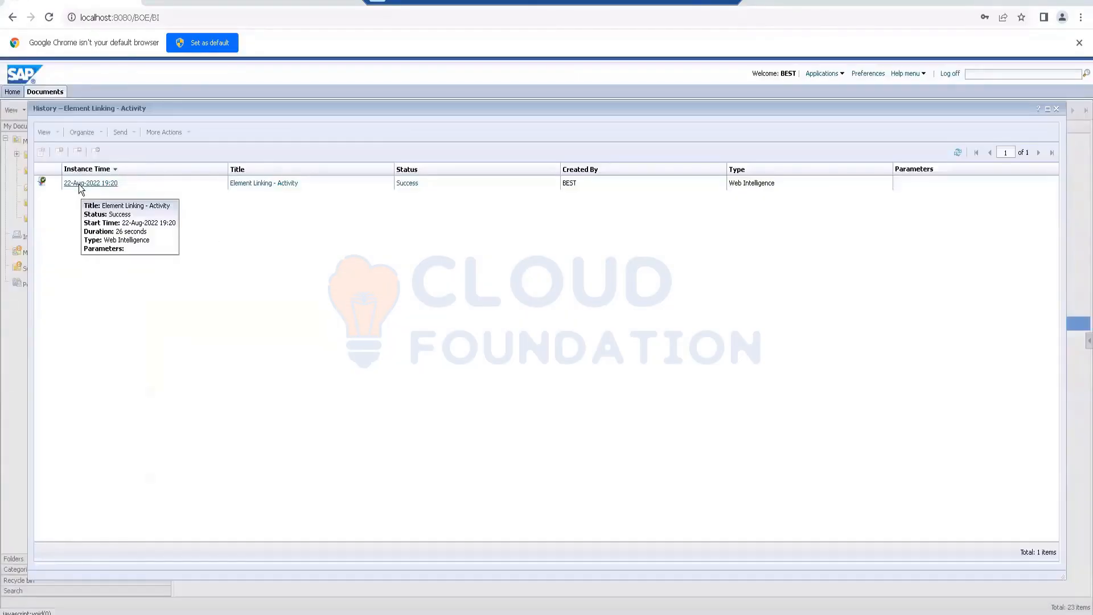
left_click(80, 183)
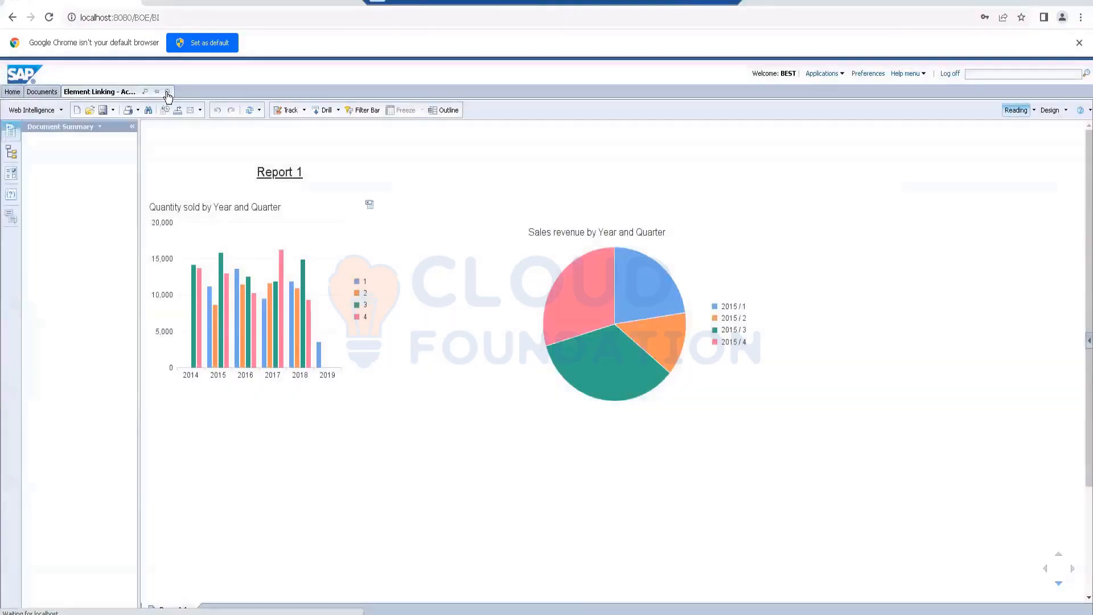
left_click(167, 92)
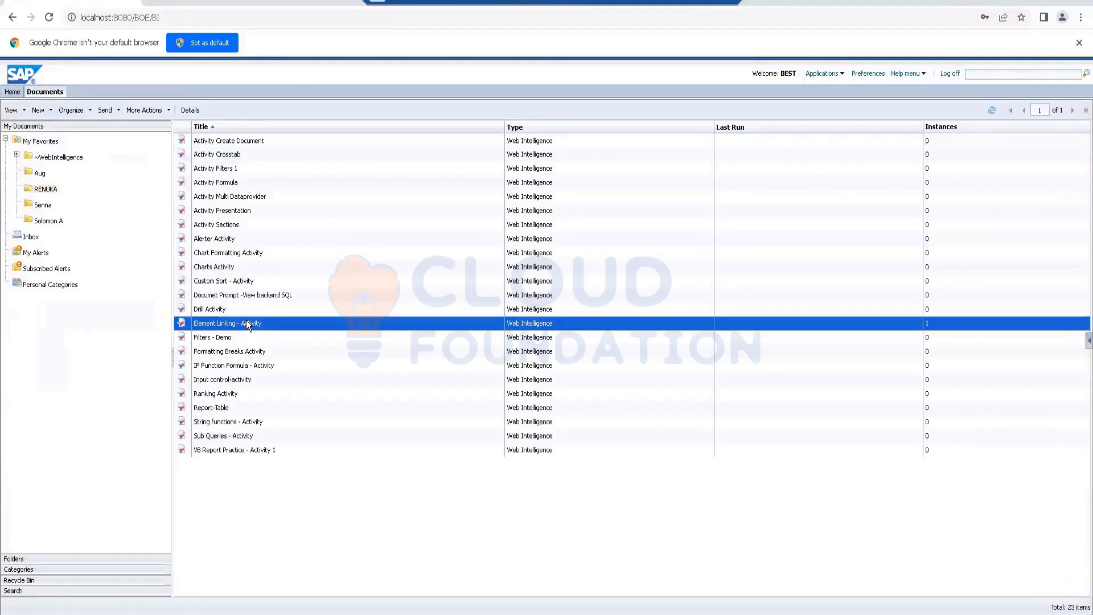
right_click(246, 319)
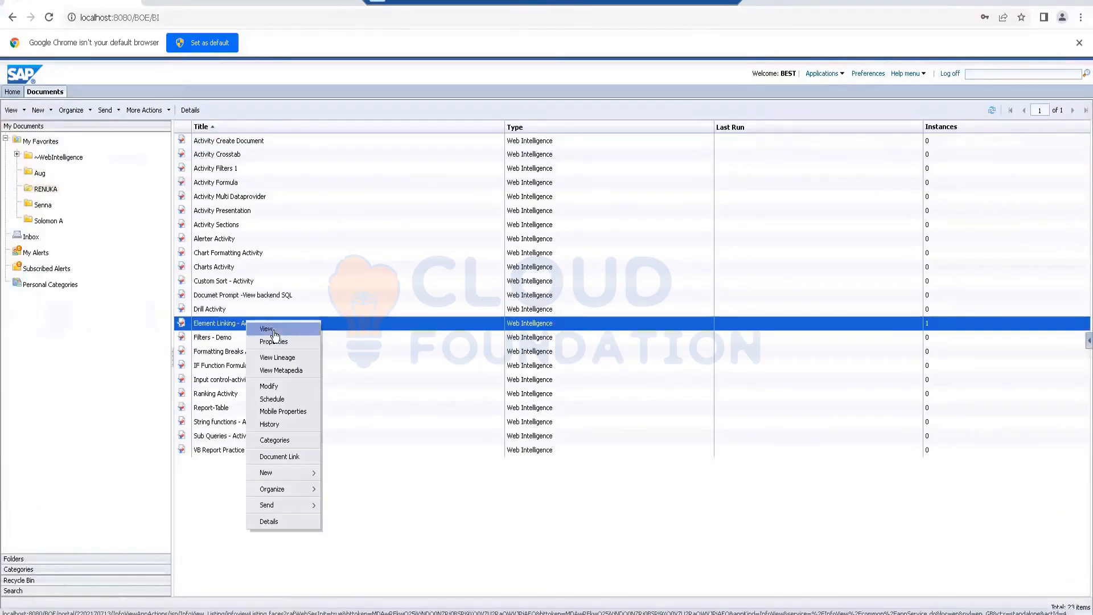
left_click(273, 331)
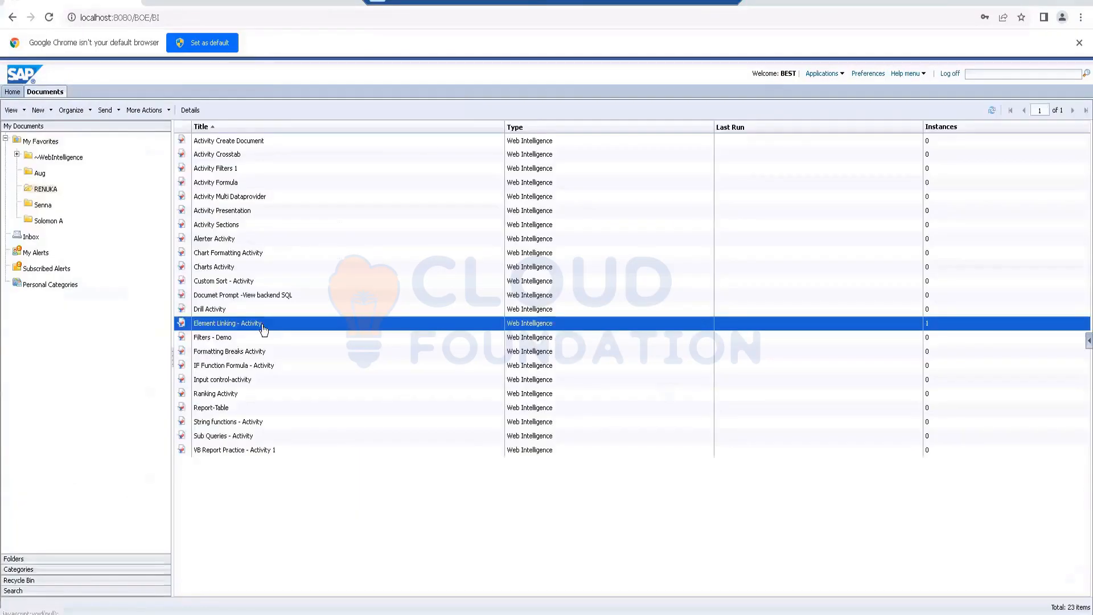
double_click(264, 329)
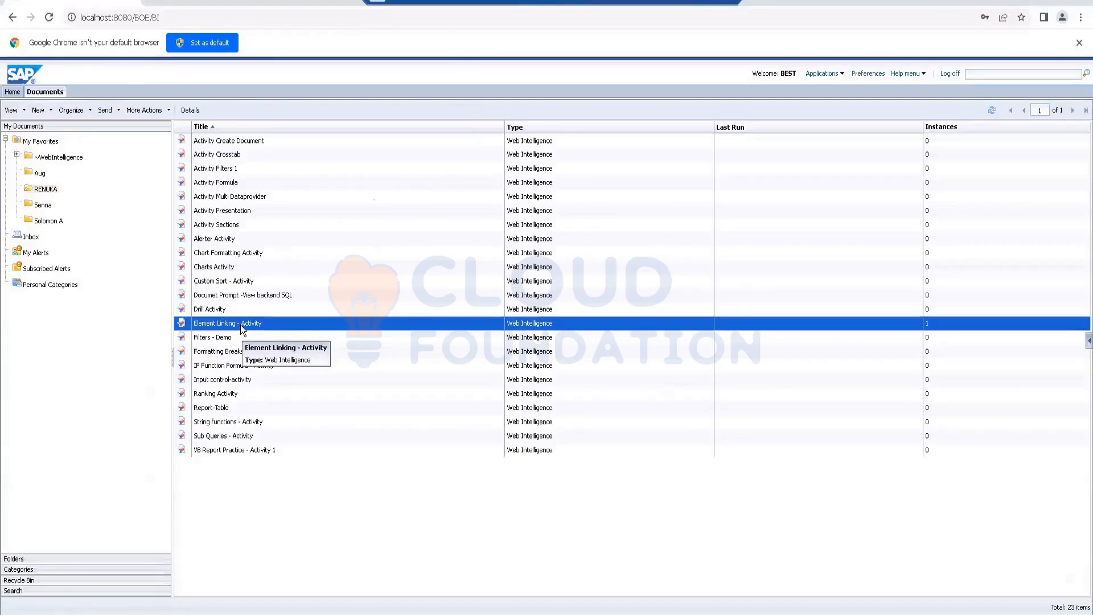
right_click(240, 324)
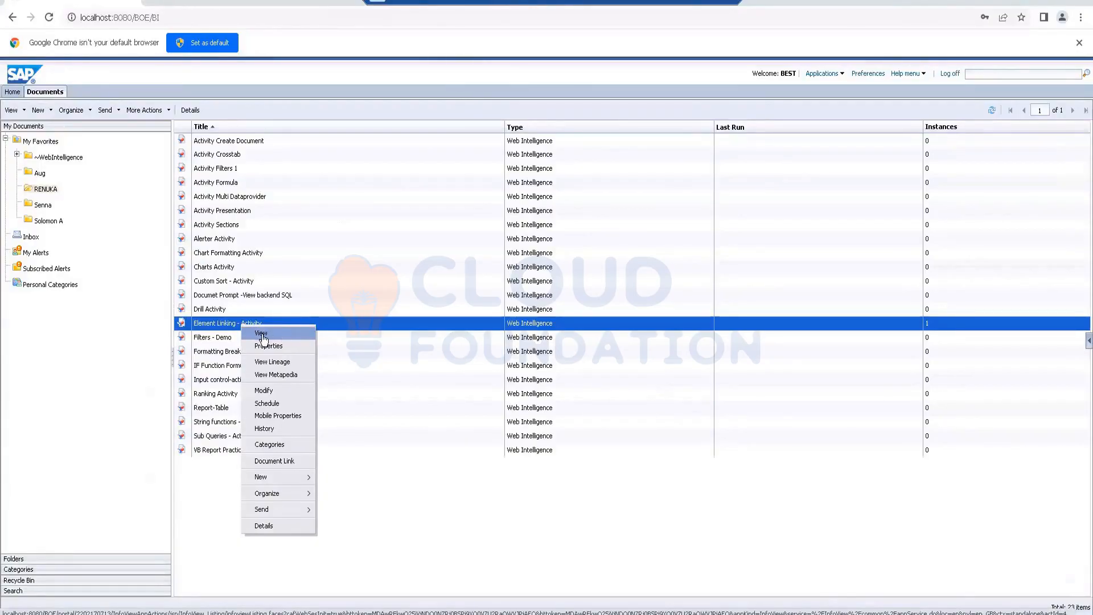
left_click(262, 334)
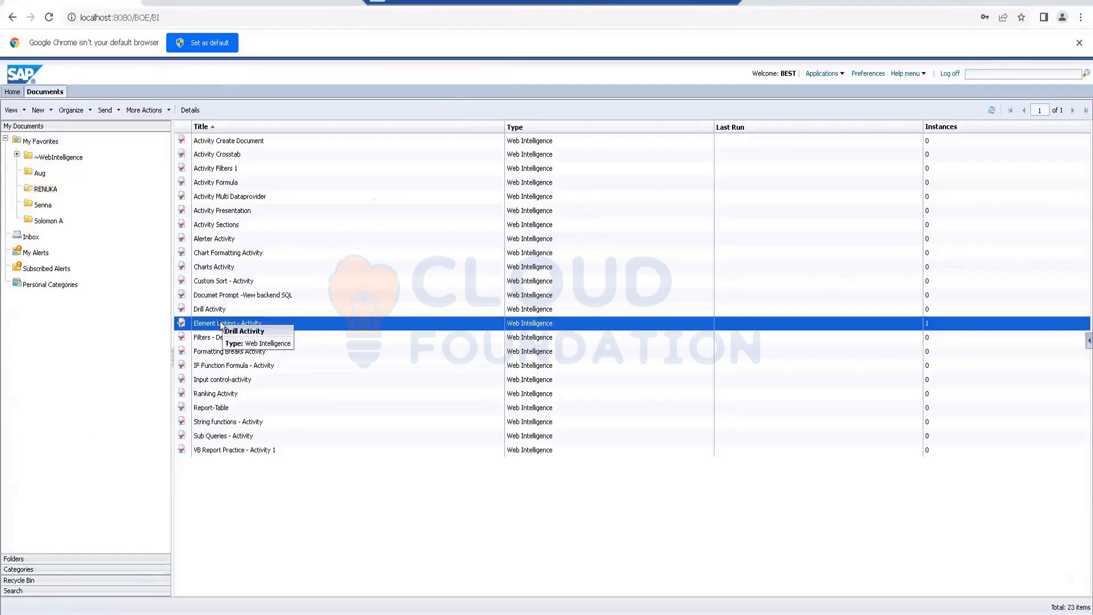
double_click(220, 321)
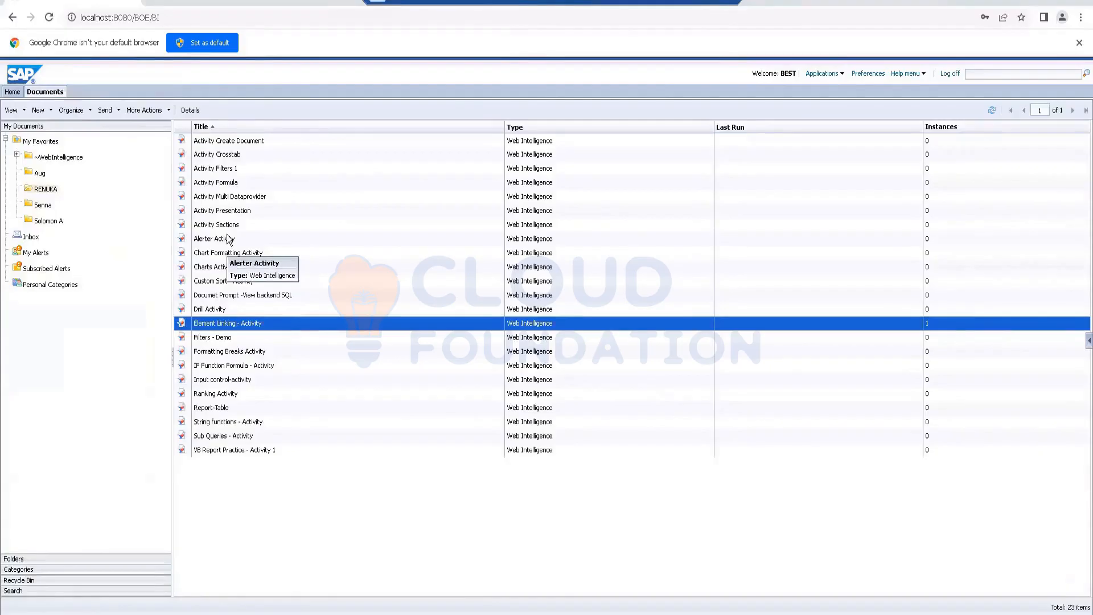
Step: Start scheduling the Activity Crosstab document and choose Microsoft Excel as its only output format
right_click(228, 182)
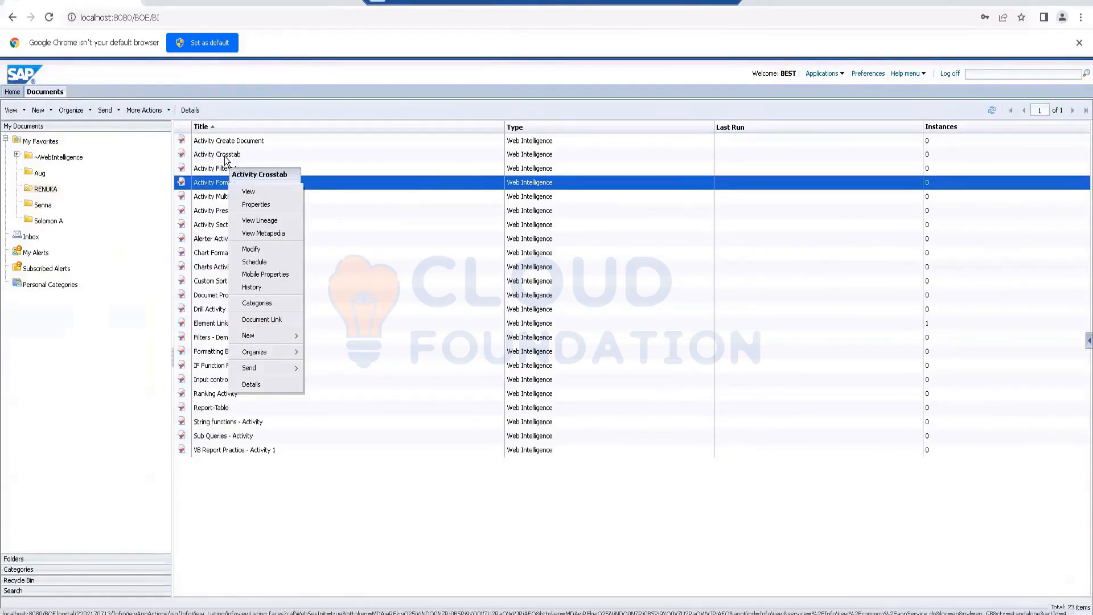
left_click(224, 156)
right_click(224, 156)
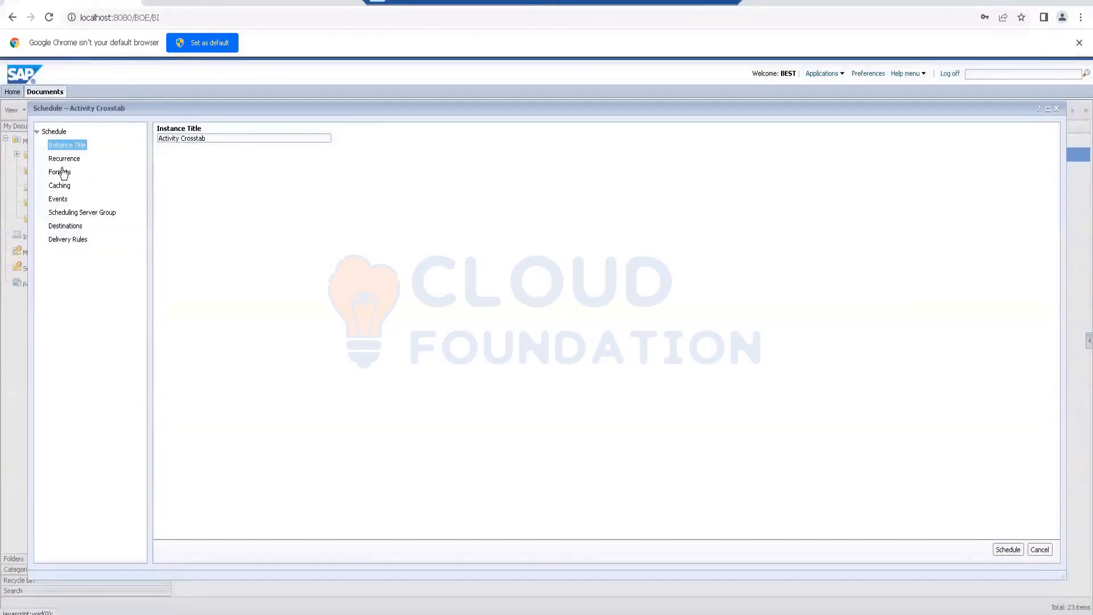
left_click(62, 163)
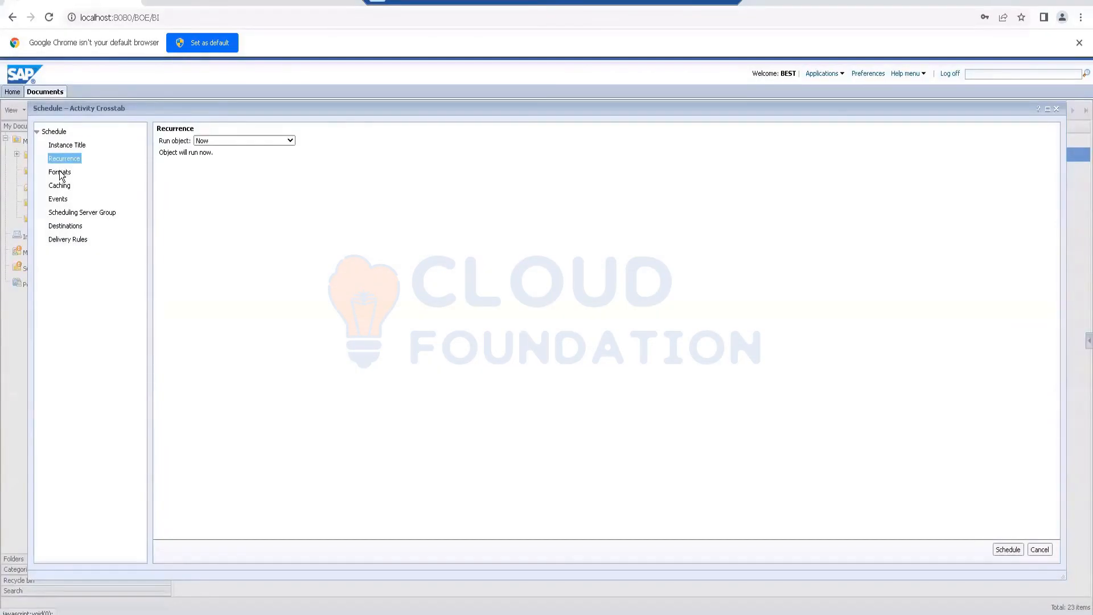
left_click(62, 171)
left_click(202, 192)
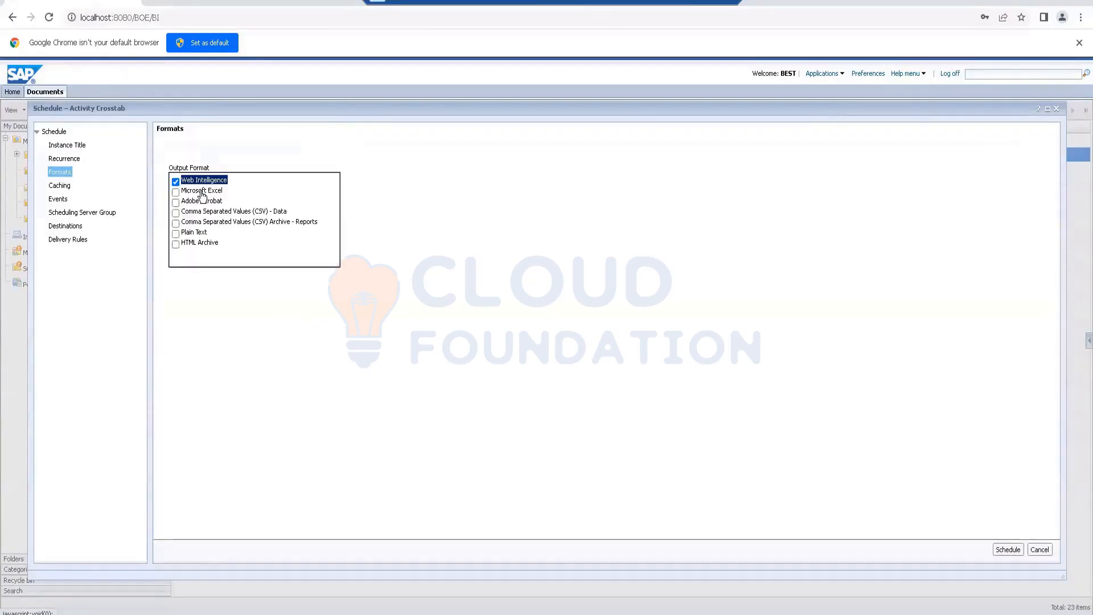
left_click(175, 192)
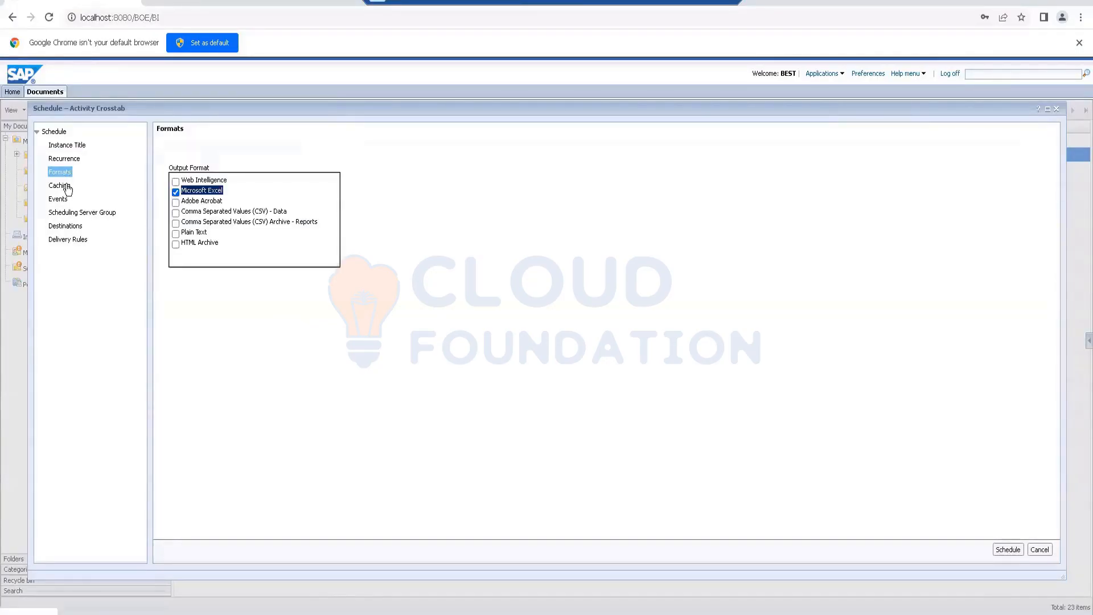
Step: Choose Default Enterprise Location as the destination for Activity Crosstab and submit the schedule
left_click(67, 225)
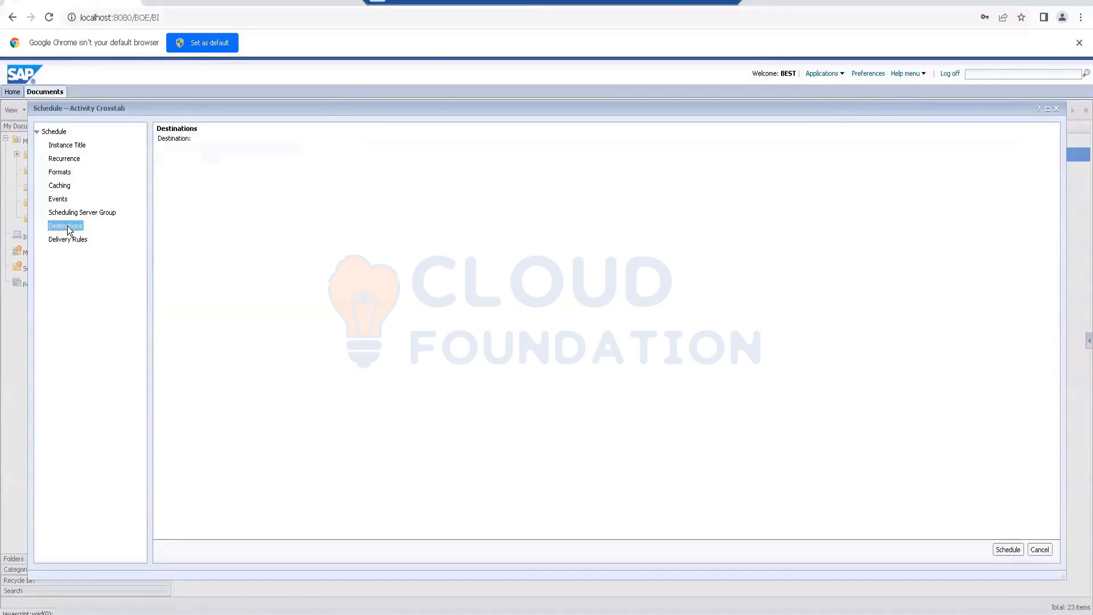
left_click(233, 152)
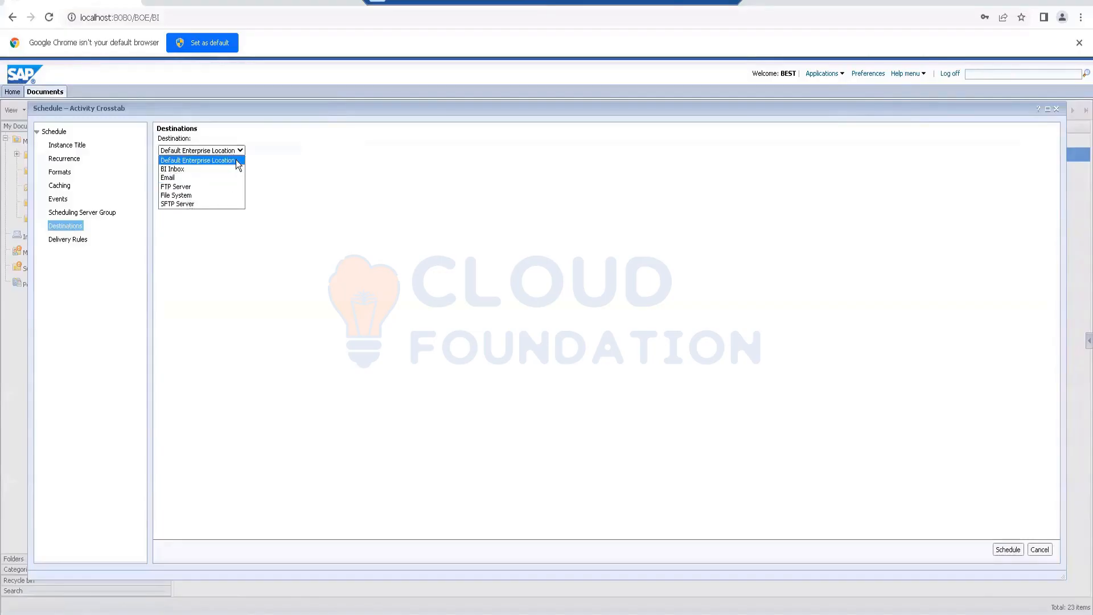
left_click(236, 160)
left_click(1007, 549)
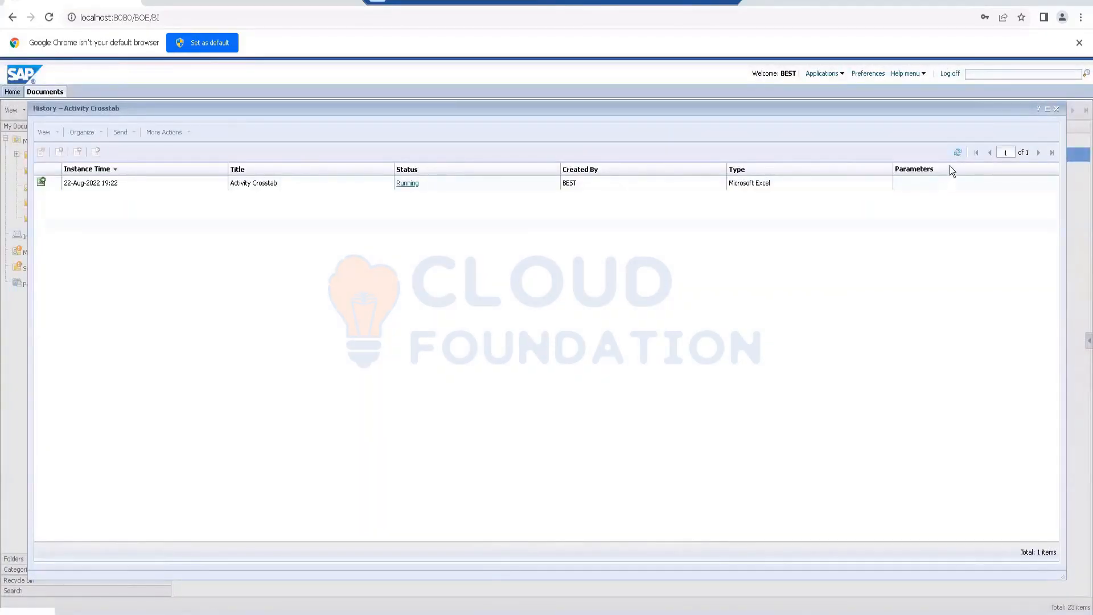
Step: Refresh the Activity Crosstab history and check the scheduled instance's status, type and run summary
left_click(959, 154)
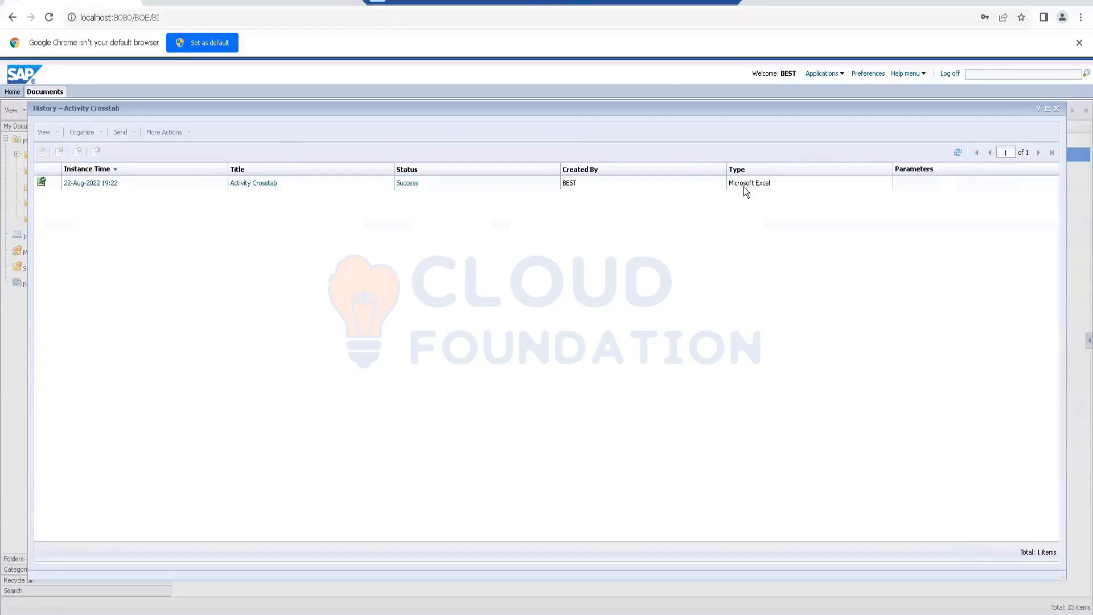
mouse_move(743, 186)
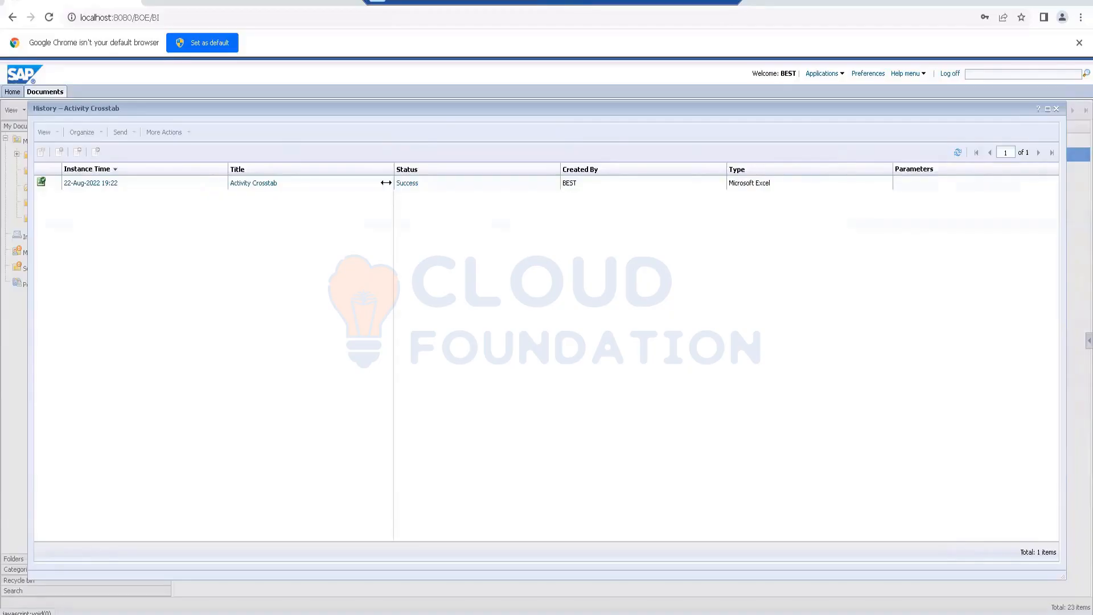
mouse_move(236, 190)
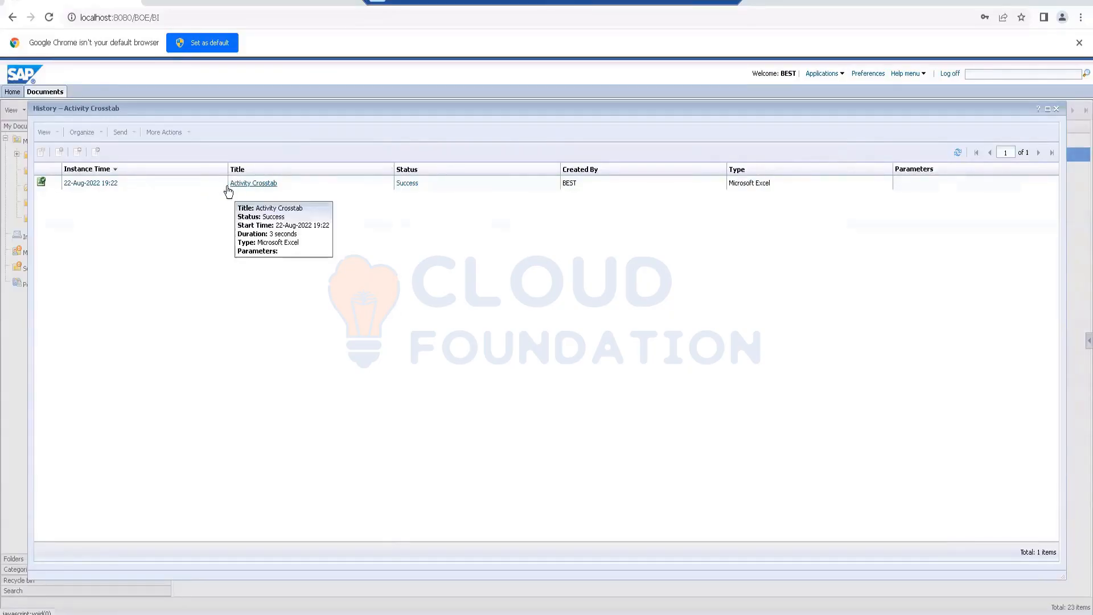
mouse_move(79, 191)
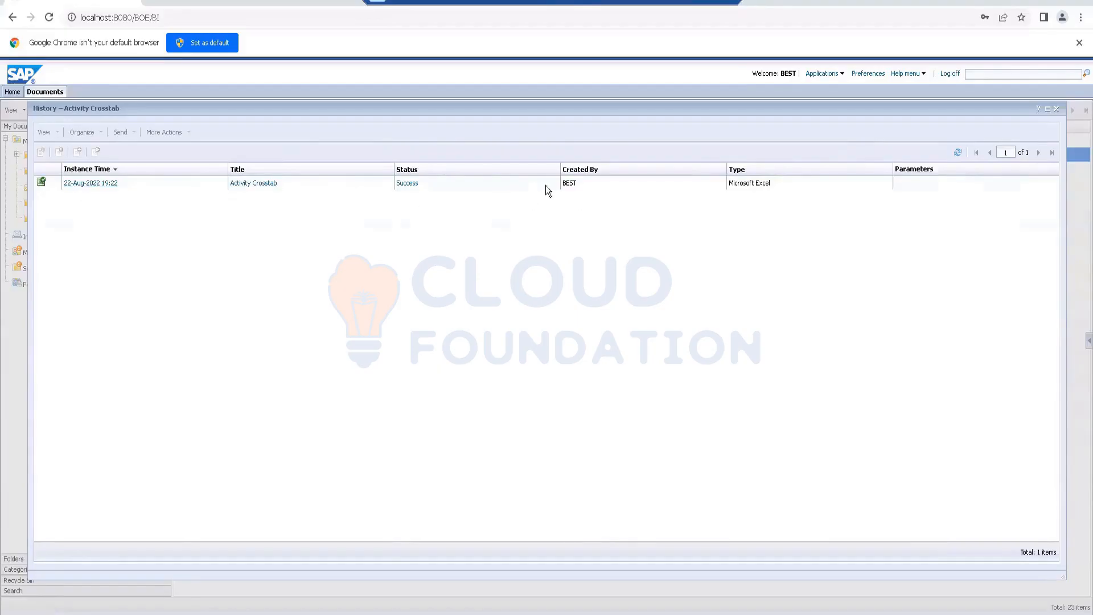
mouse_move(545, 186)
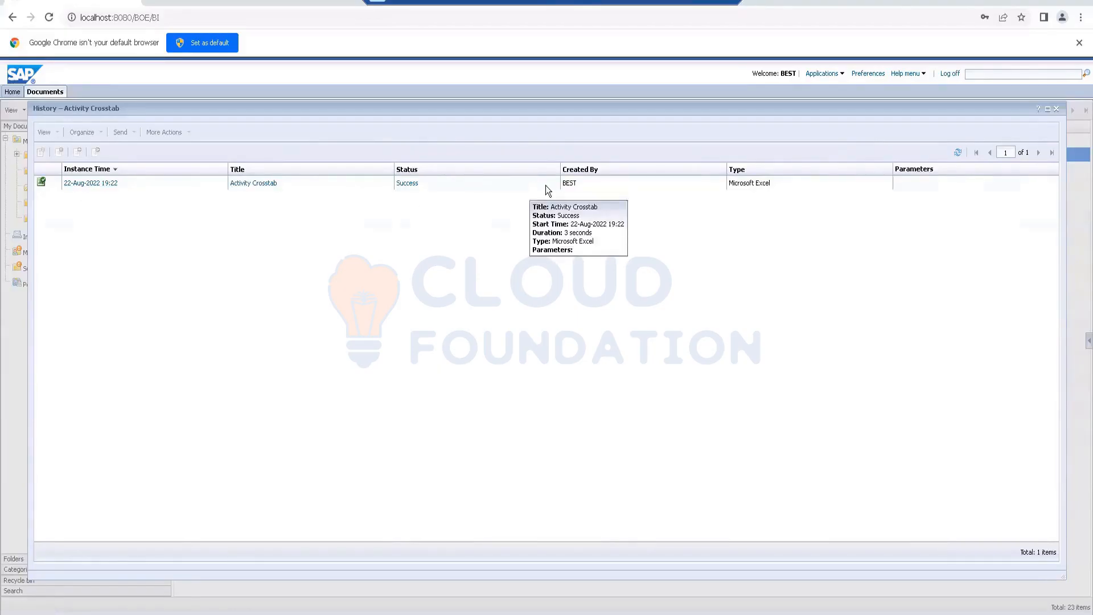
Step: Review the duration, server used and parent object path in the Activity Crosstab instance's status details, and close them
left_click(410, 183)
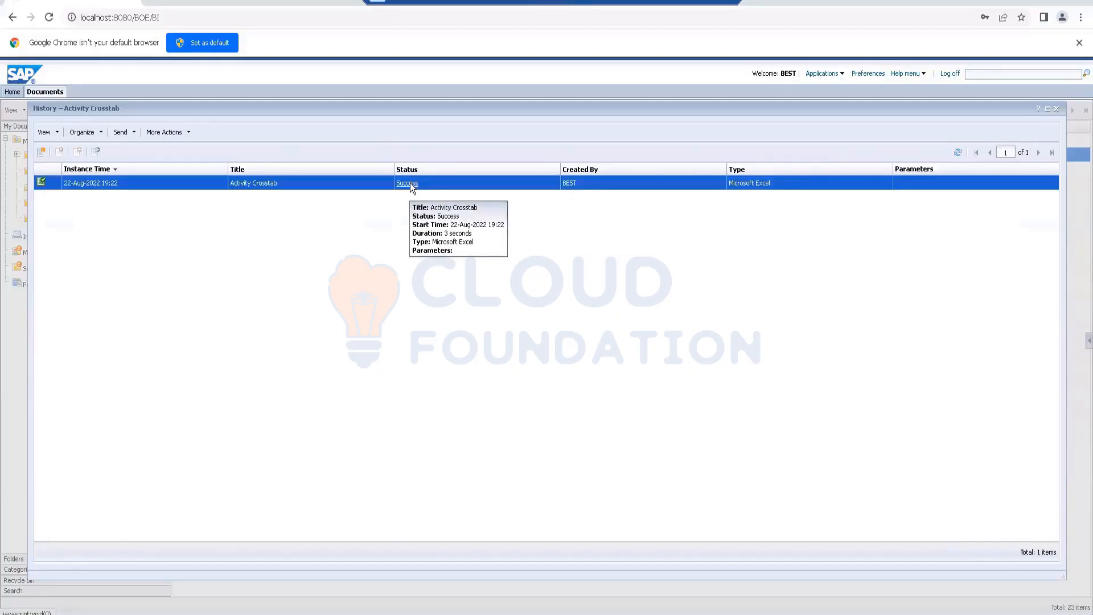
left_click(398, 184)
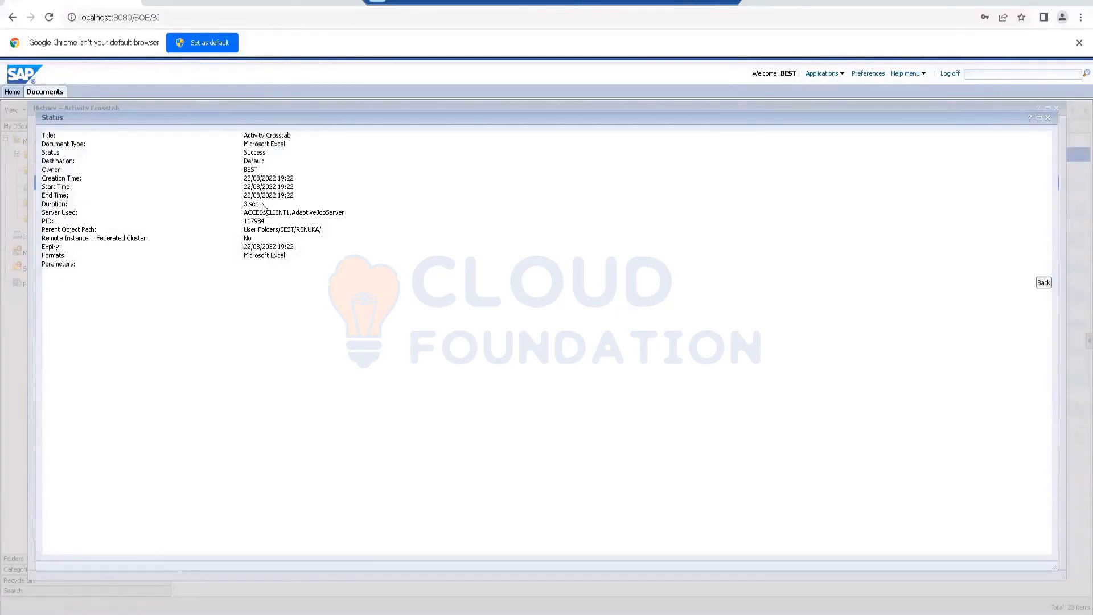
left_click_drag(257, 204, 235, 205)
left_click_drag(345, 213, 241, 213)
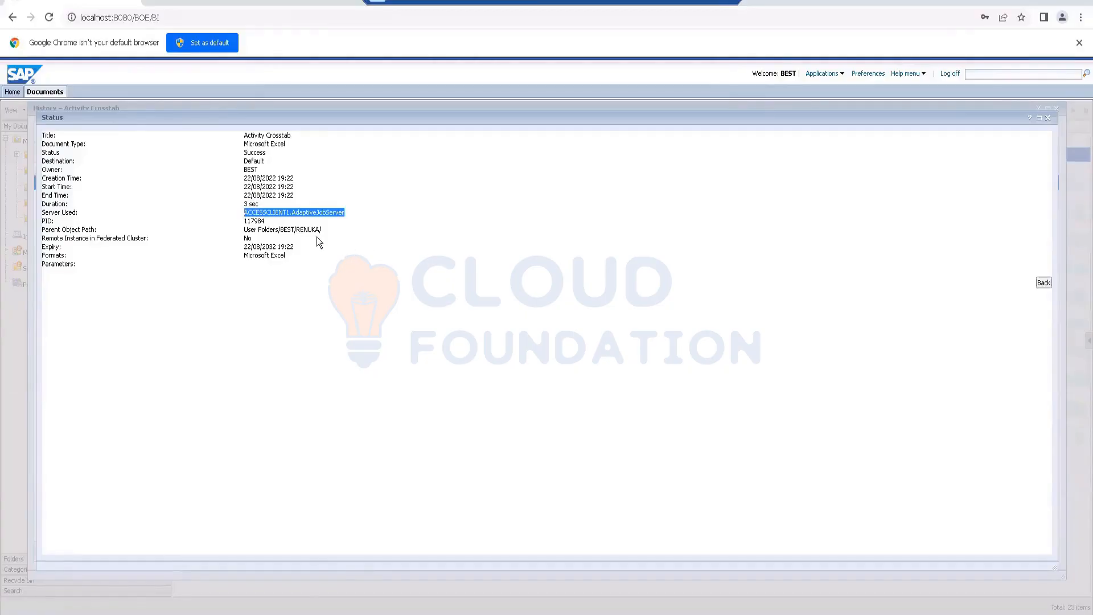
left_click_drag(317, 236, 239, 230)
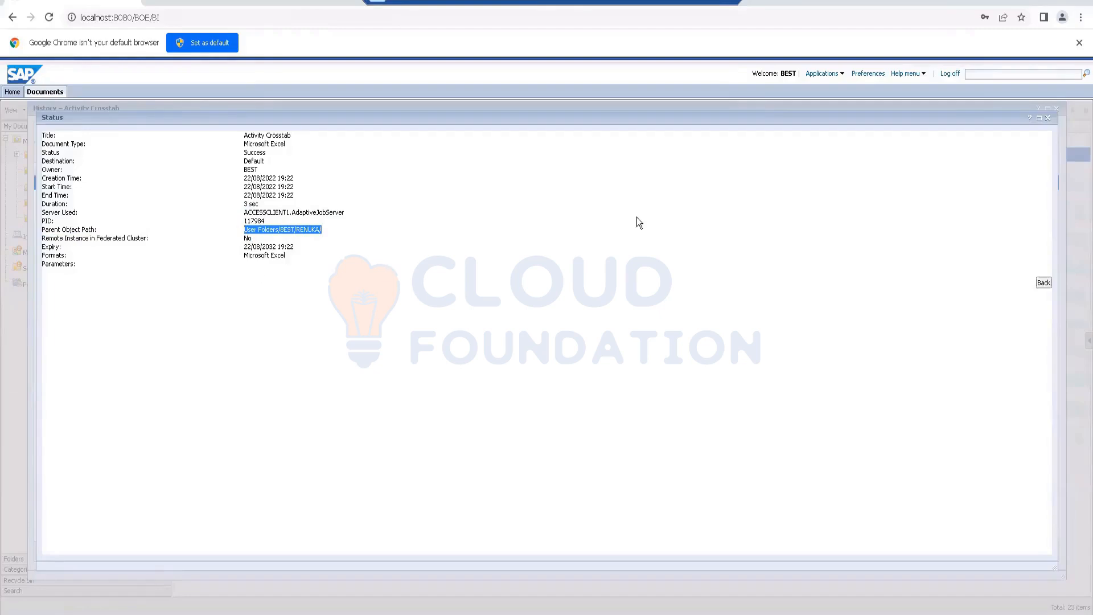
left_click(1048, 118)
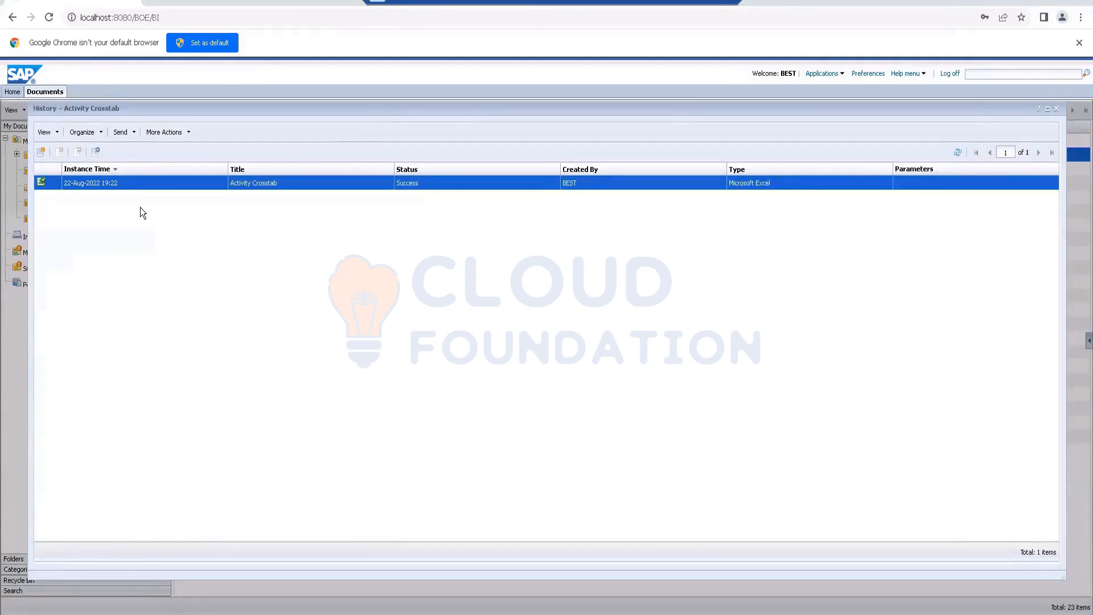
Step: Open Activity Crosstab.xlsx, produced by the 22-Aug-2022 19:22 instance, in Excel and close the workbook after viewing it
mouse_move(98, 187)
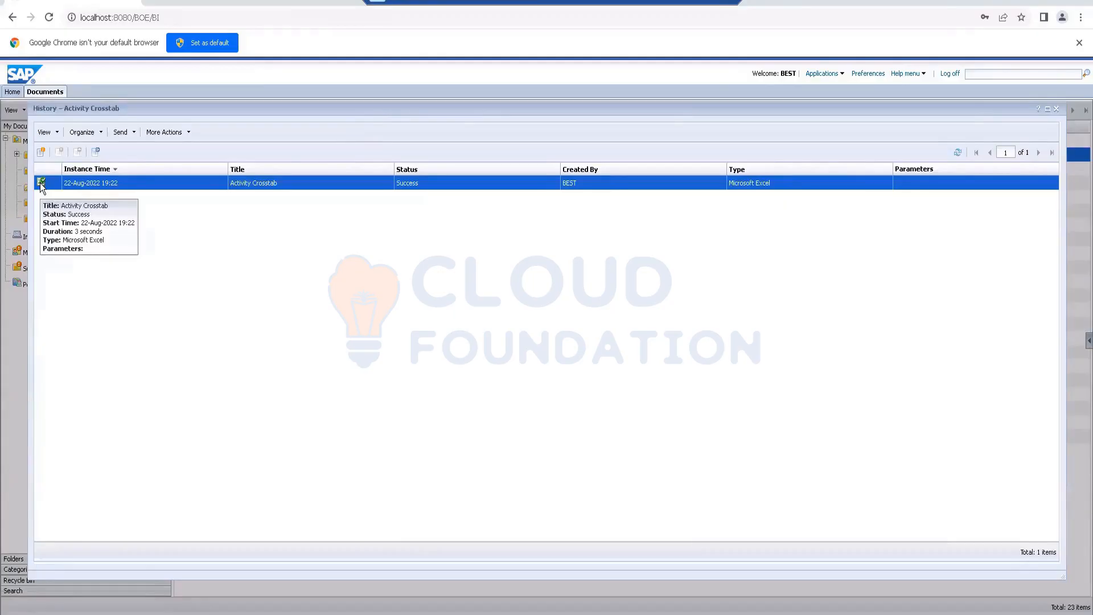
left_click(106, 184)
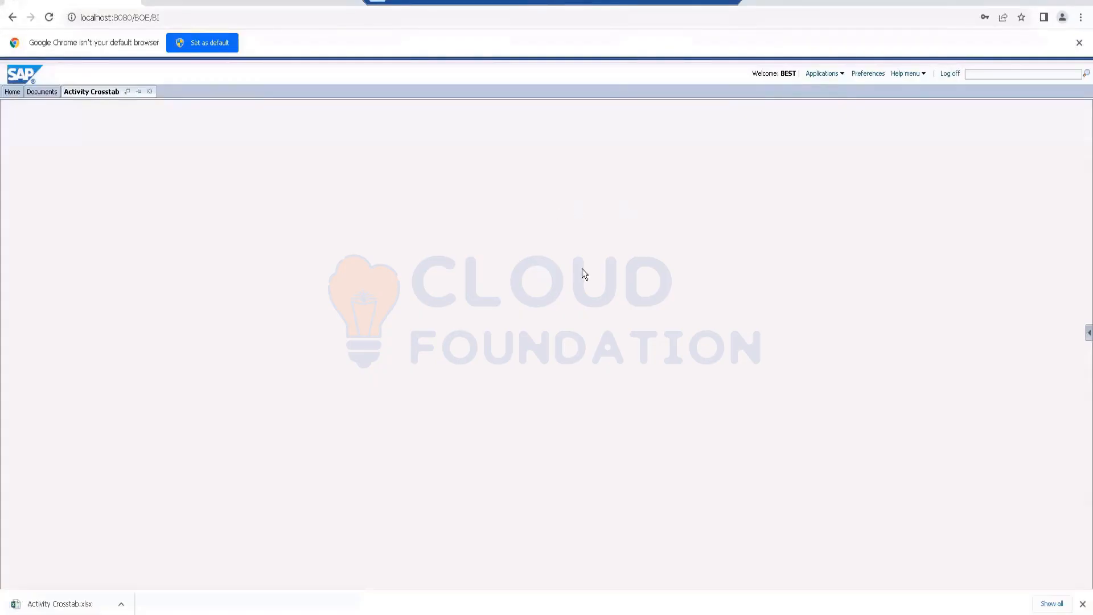
left_click(51, 605)
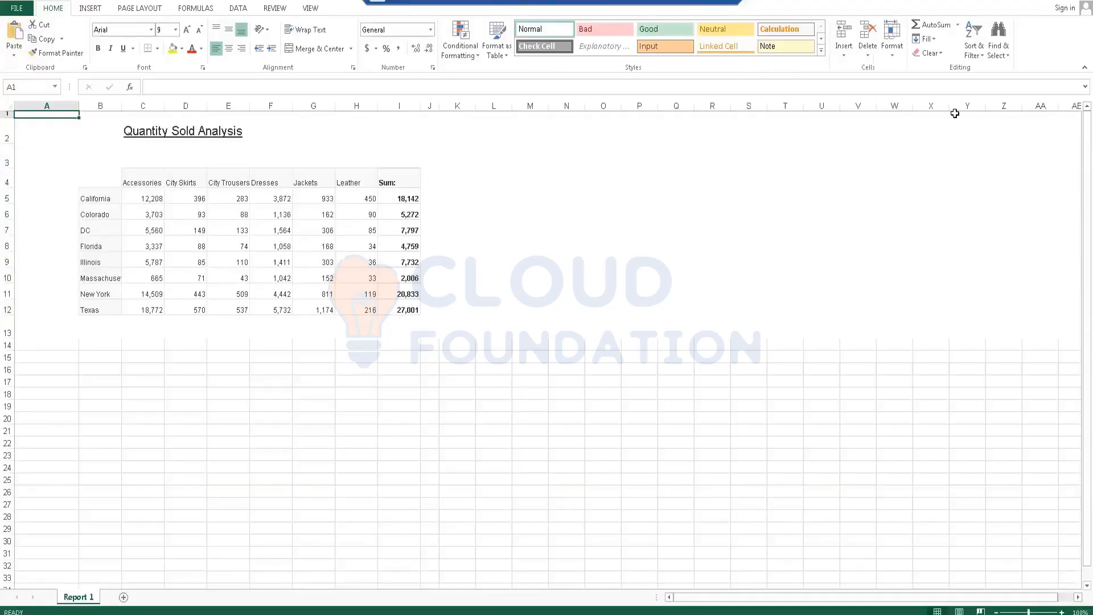
left_click(1083, 4)
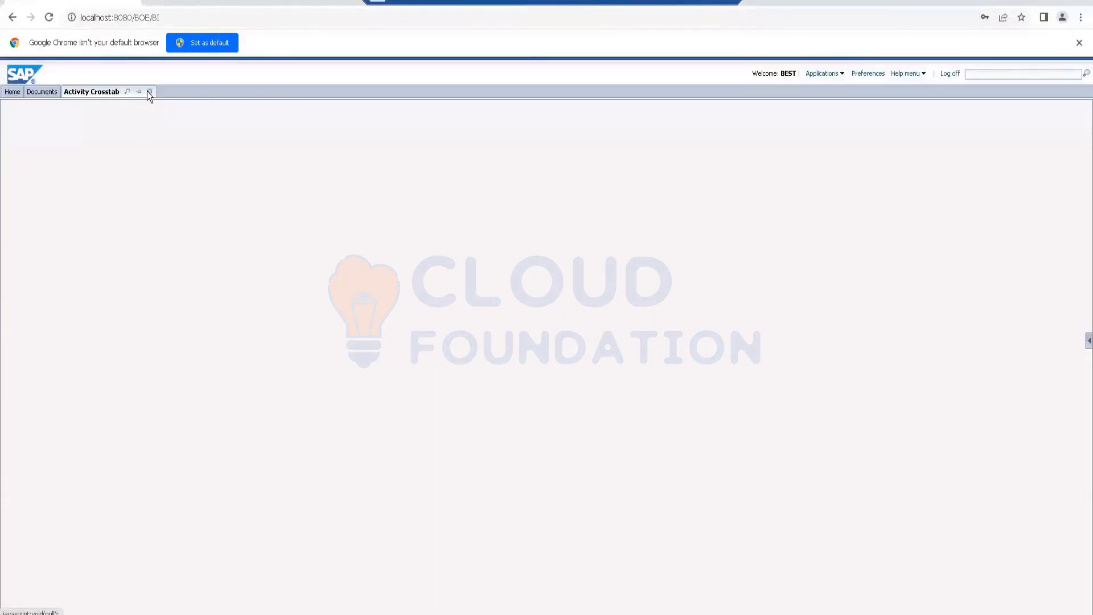
Step: Close the instance view and history, and open the latest Activity Crosstab output from the document list as Activity Crosstab (1).xlsx
left_click(150, 92)
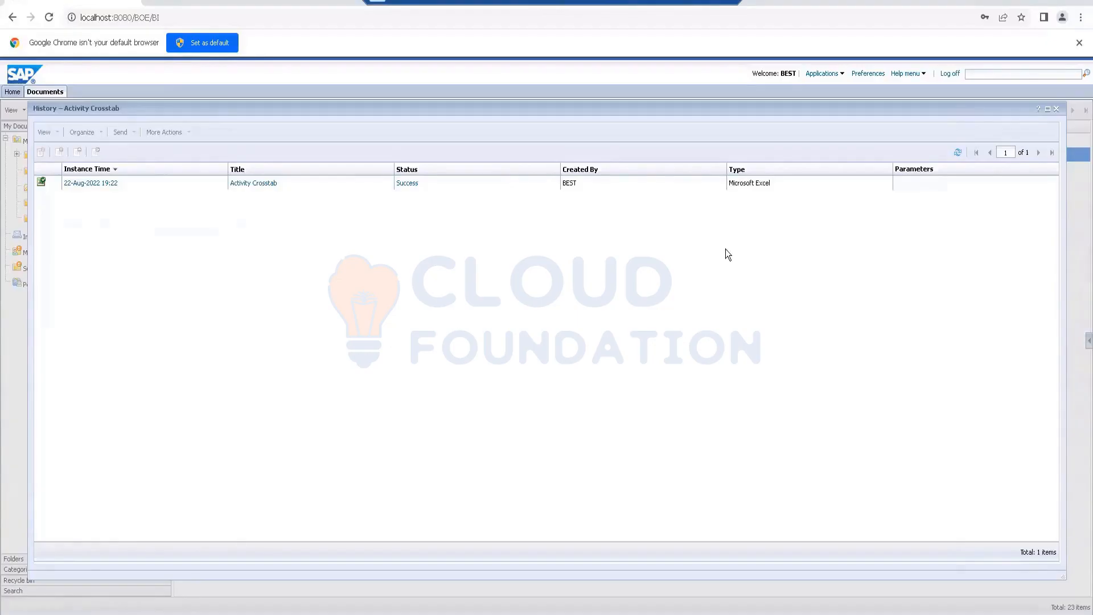
left_click(1058, 106)
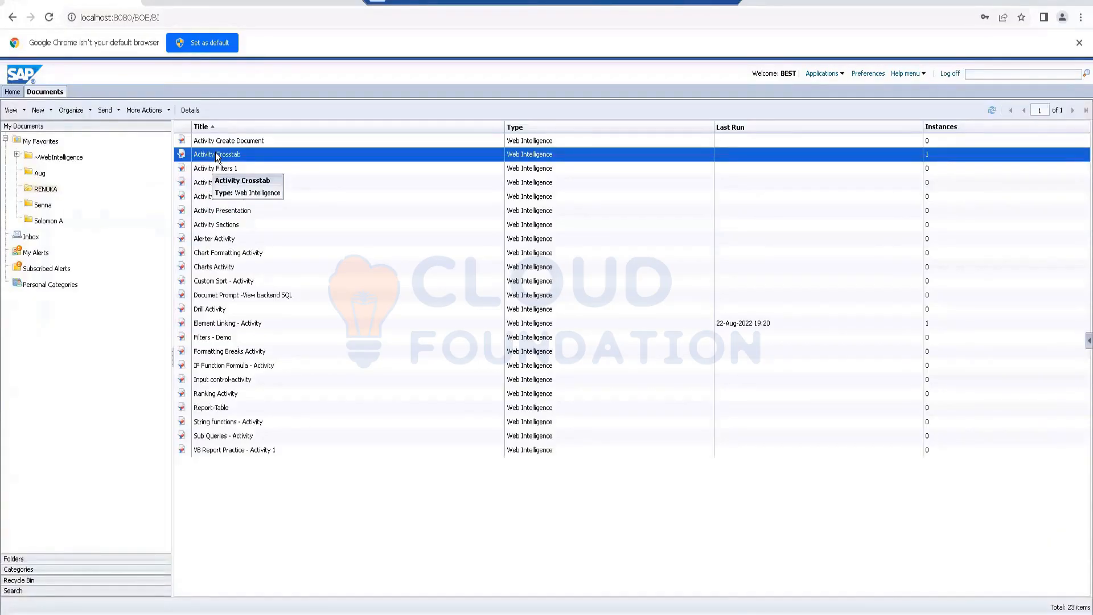
double_click(217, 155)
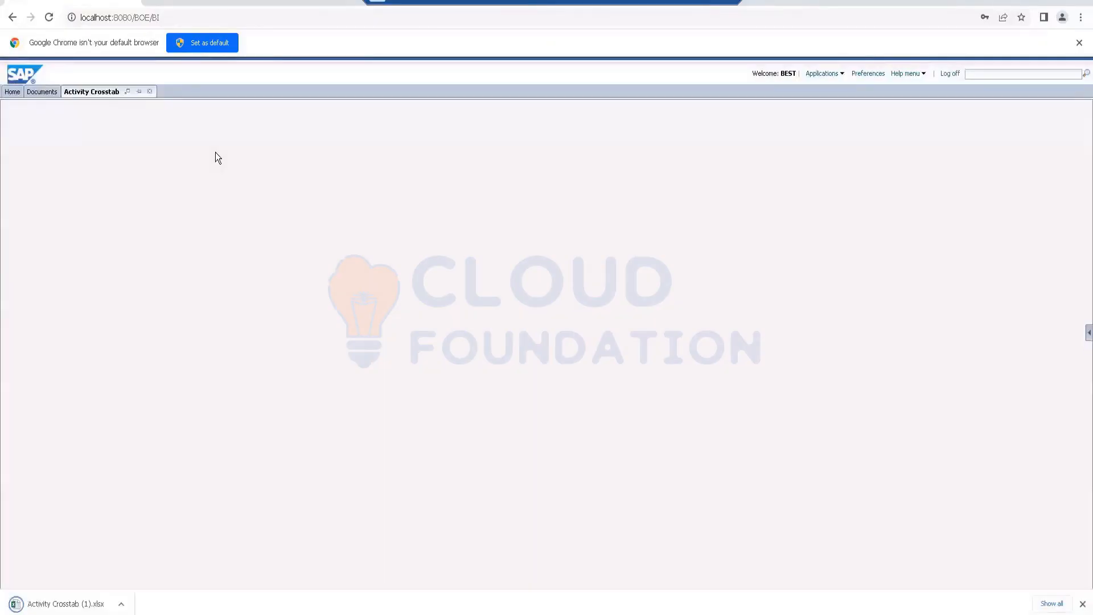
left_click(63, 605)
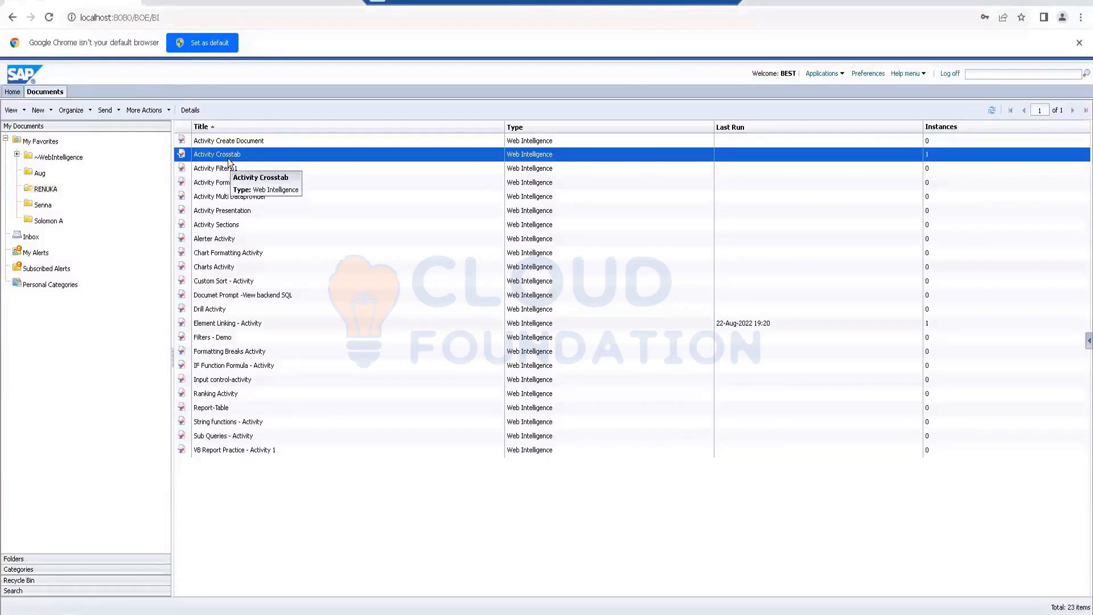
Step: Start a new schedule for Activity Crosstab and set its recurrence to Once
right_click(233, 151)
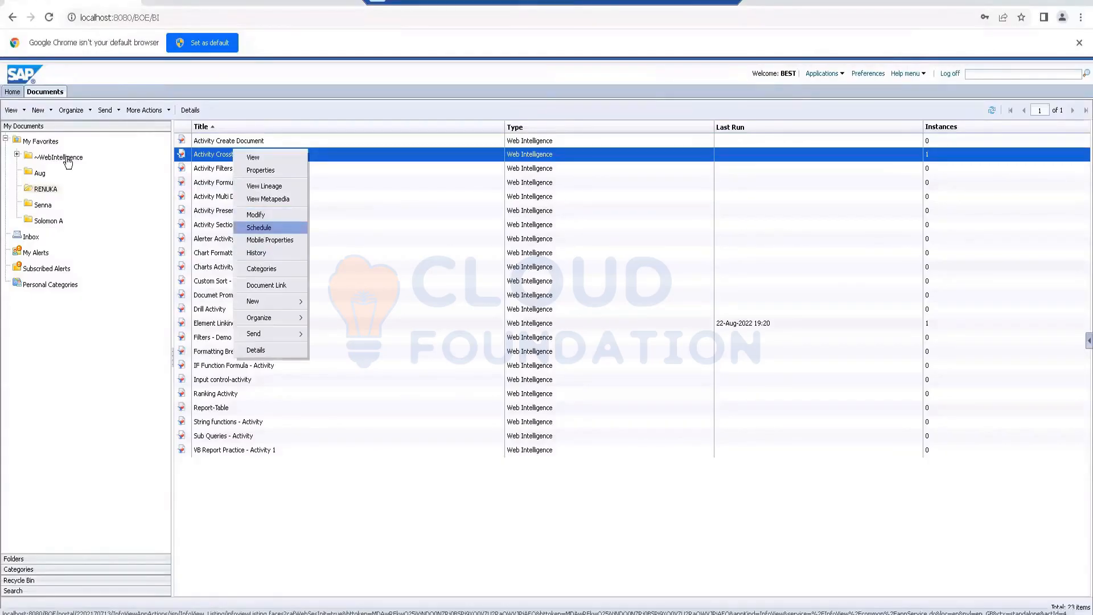
left_click(259, 227)
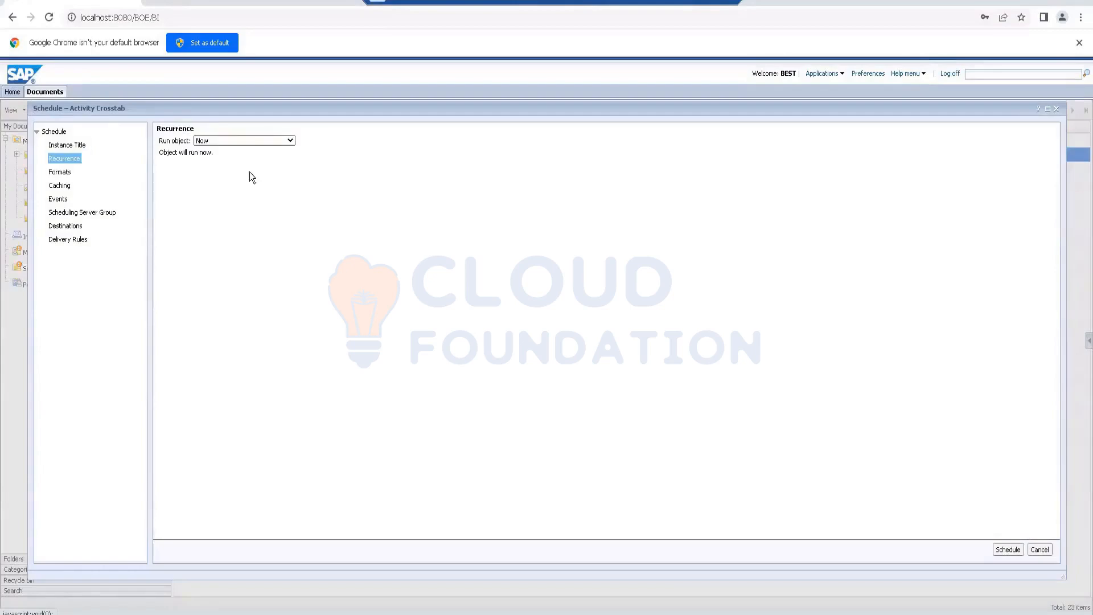
left_click(244, 140)
left_click(244, 158)
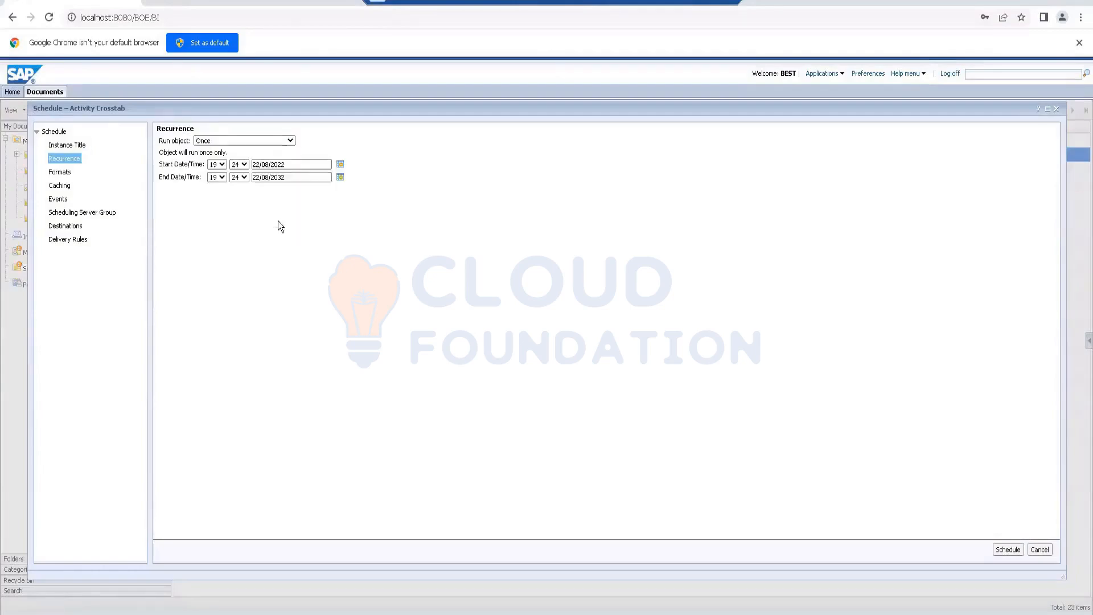
Step: Set the start time of the one-time Activity Crosstab schedule to 19:27 on 22/08/2022
left_click(224, 163)
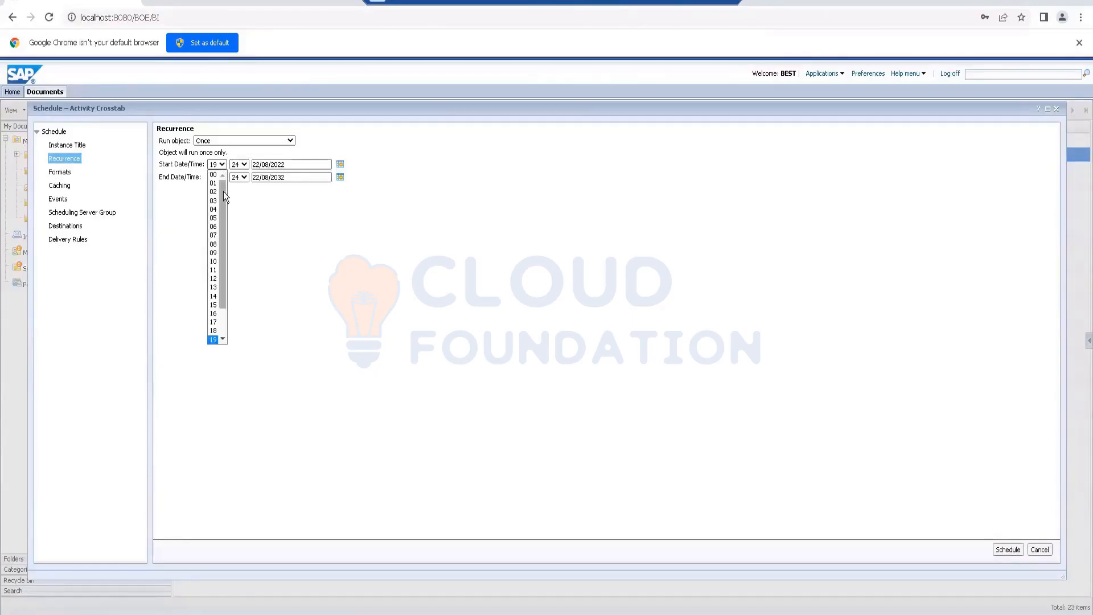
left_click_drag(223, 191, 233, 262)
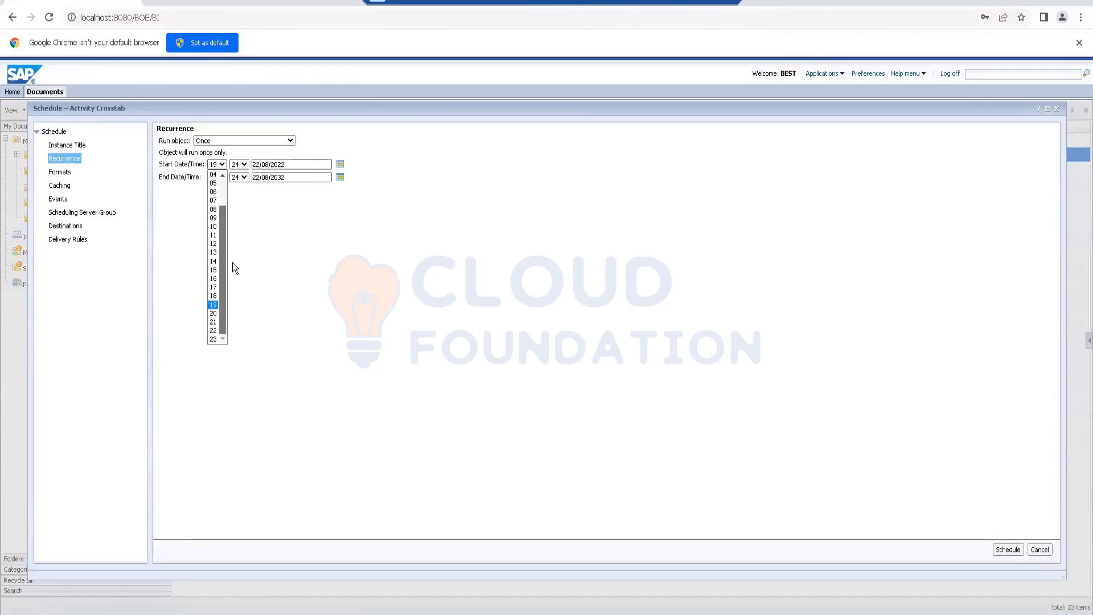
left_click(291, 165)
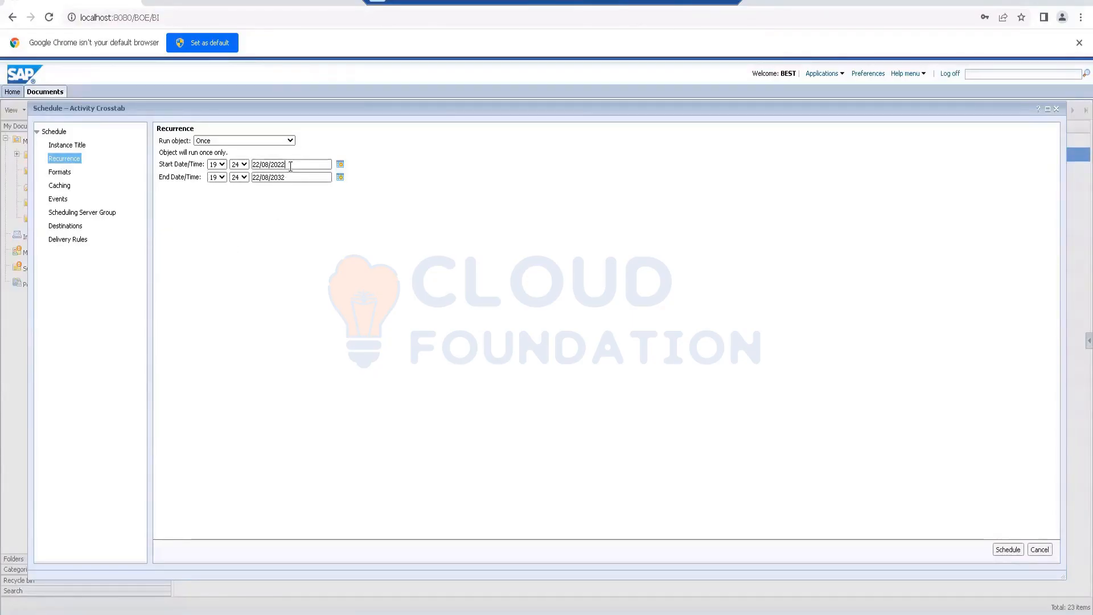
left_click(243, 165)
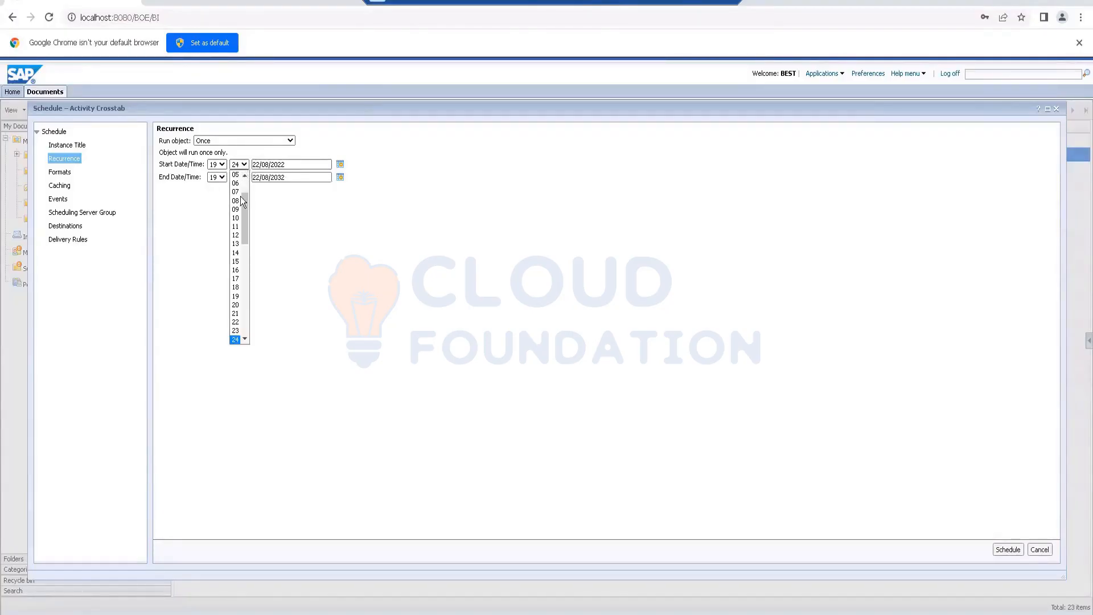
left_click(252, 164)
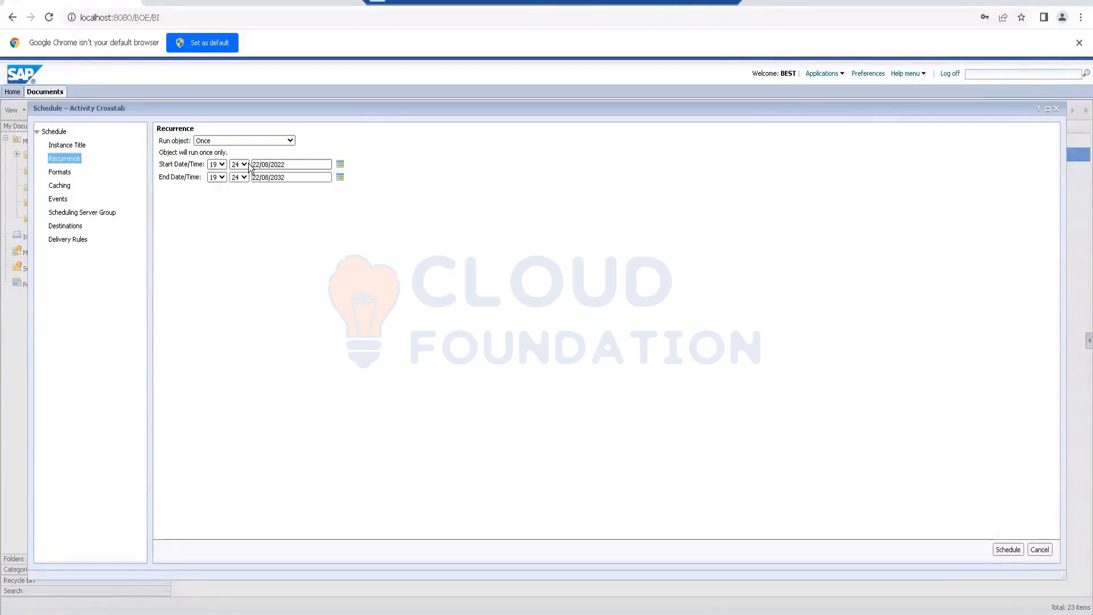
left_click(247, 179)
scroll(248, 228, "down", 2)
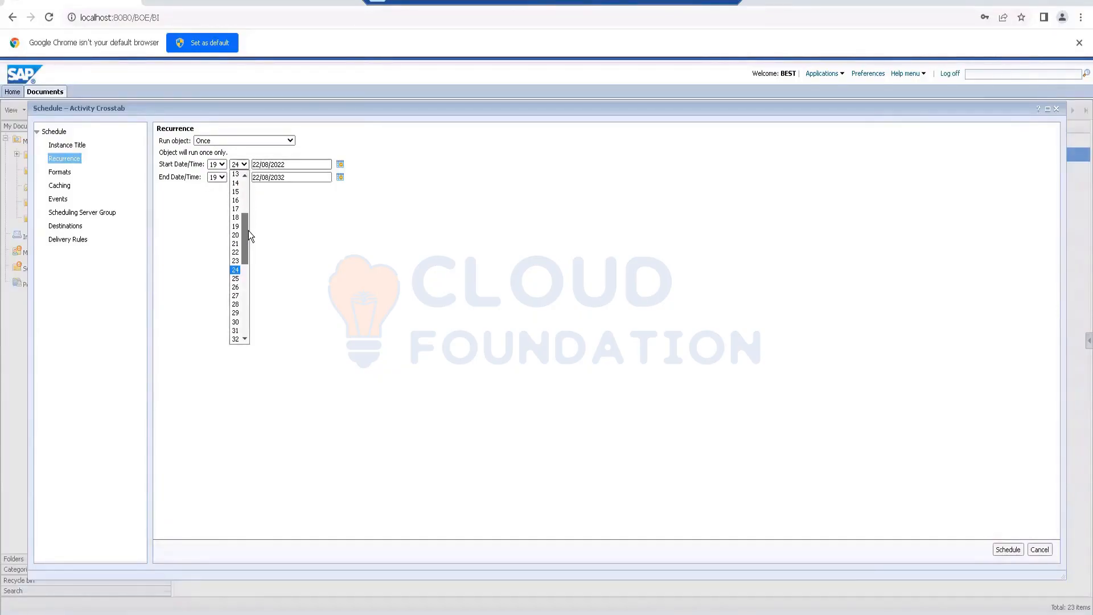
left_click(235, 296)
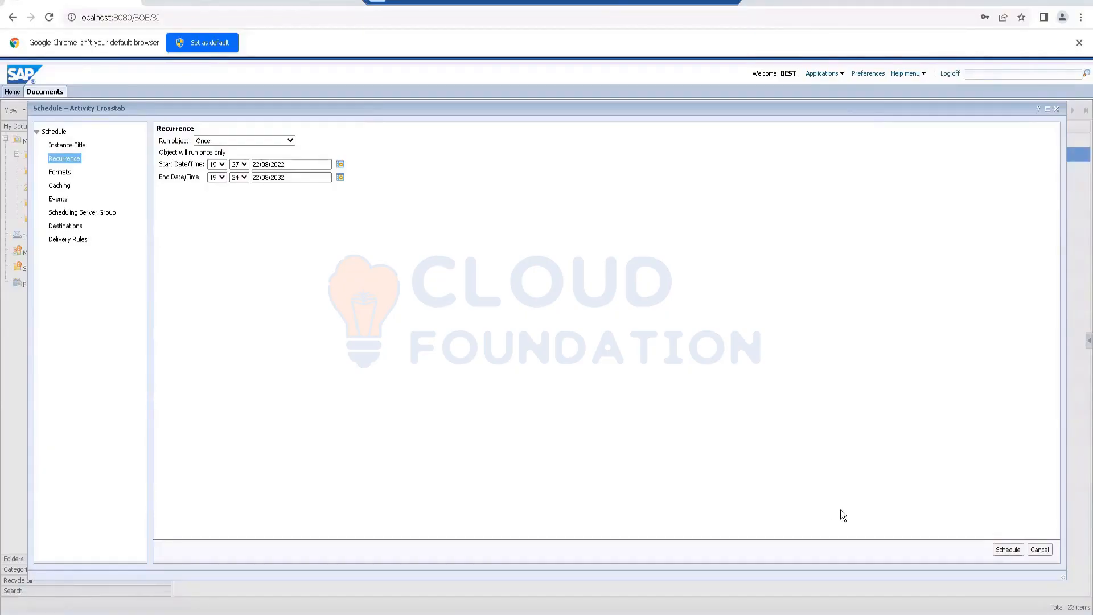
Step: Check the destination, keep Default Enterprise Location and the Web Intelligence output format, and submit the Activity Crosstab schedule
left_click(68, 226)
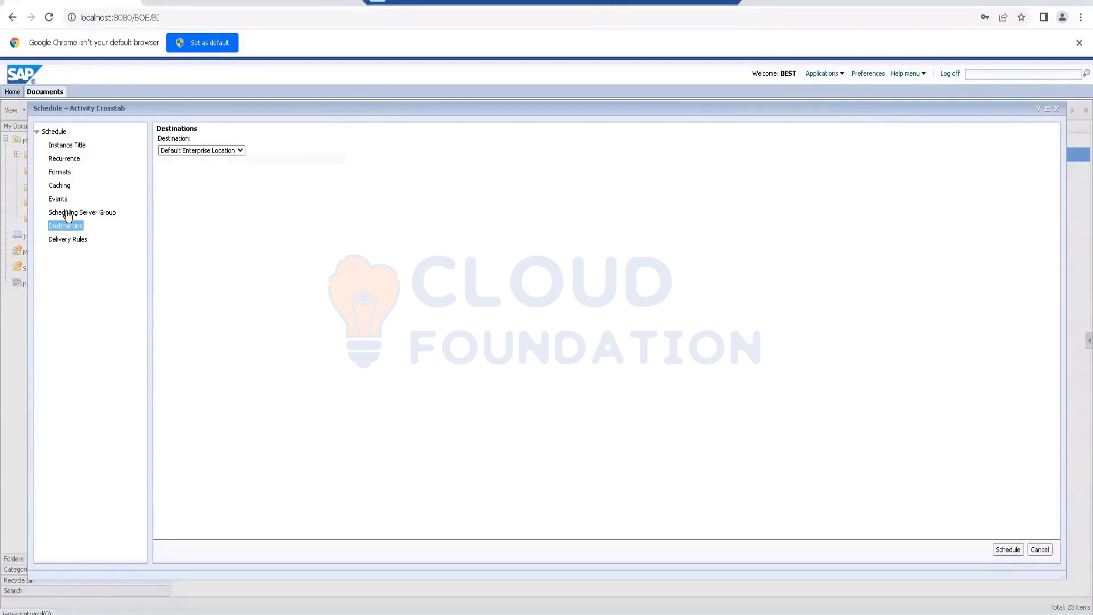
left_click(60, 172)
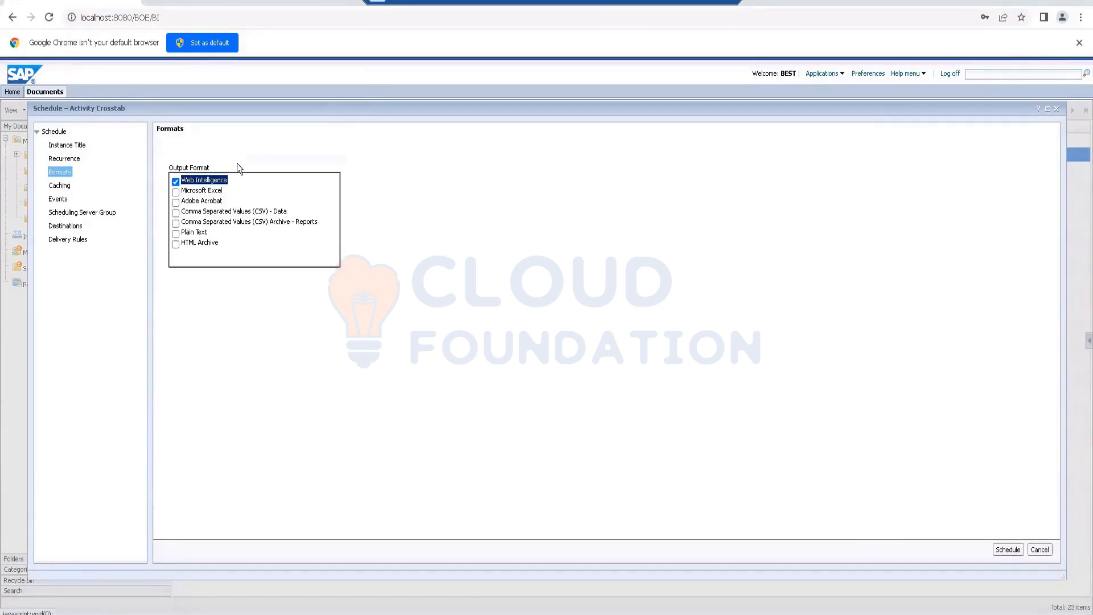
left_click(1004, 550)
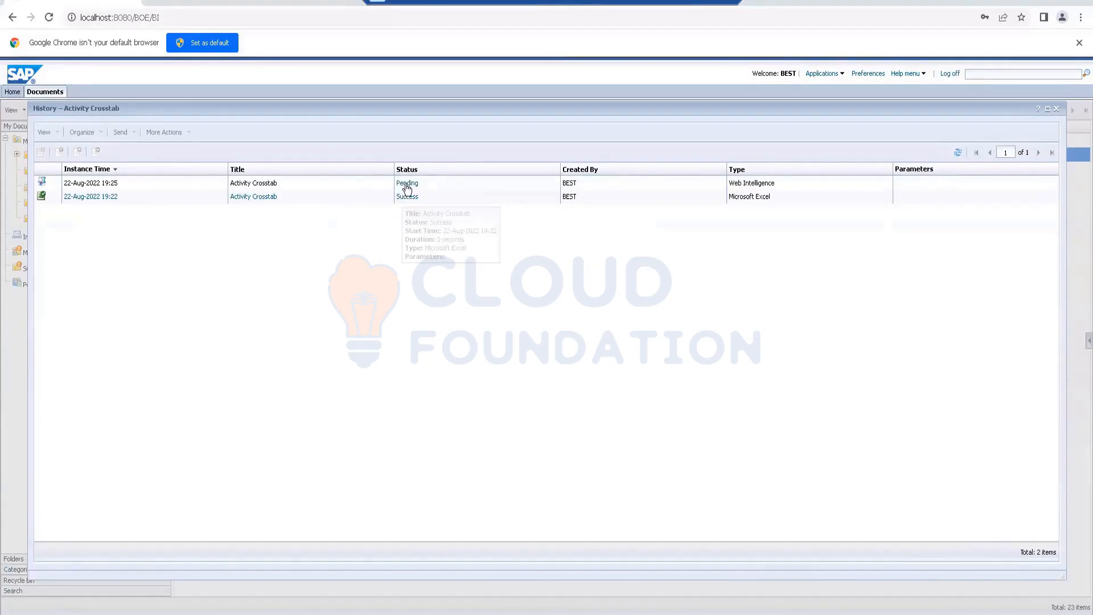
Step: Review the creation, start and end times in the new Web Intelligence instance's status details, and close the details and the history
mouse_move(407, 188)
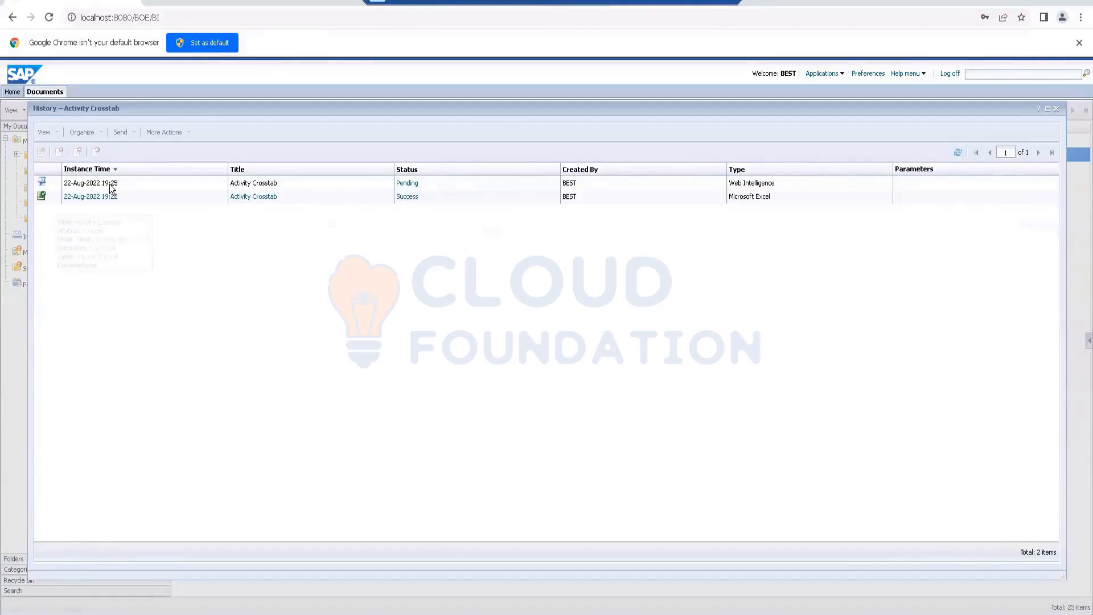
mouse_move(116, 189)
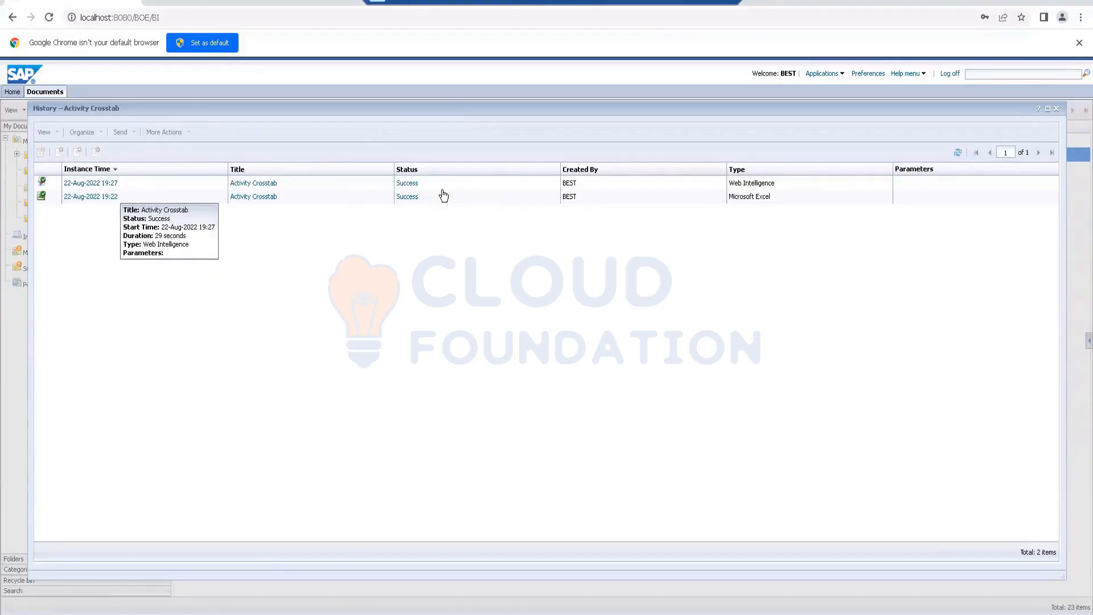
left_click(408, 184)
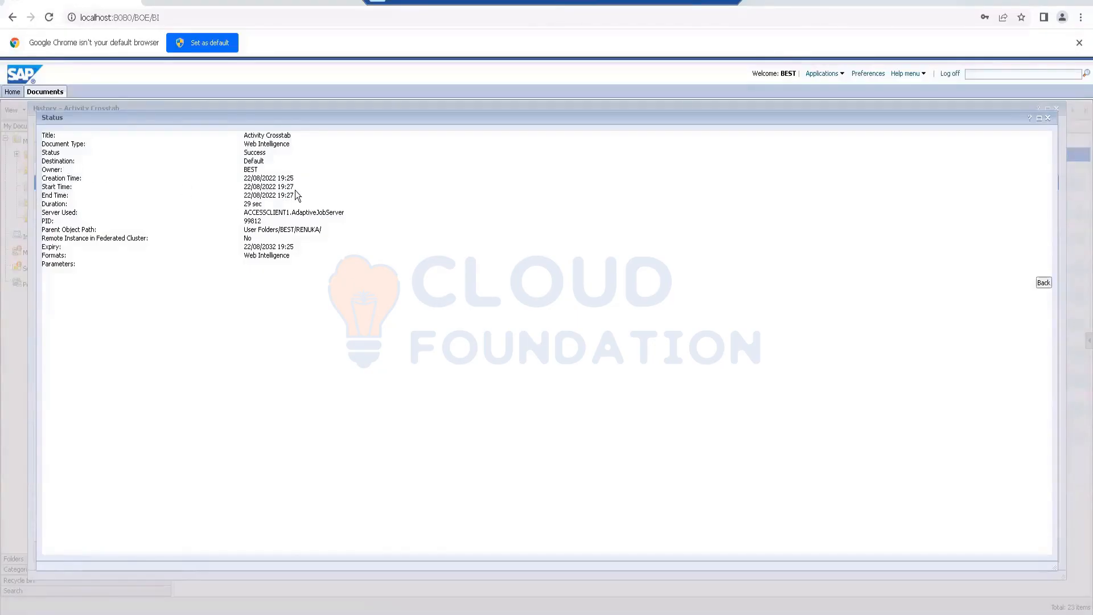
left_click_drag(293, 187, 295, 179)
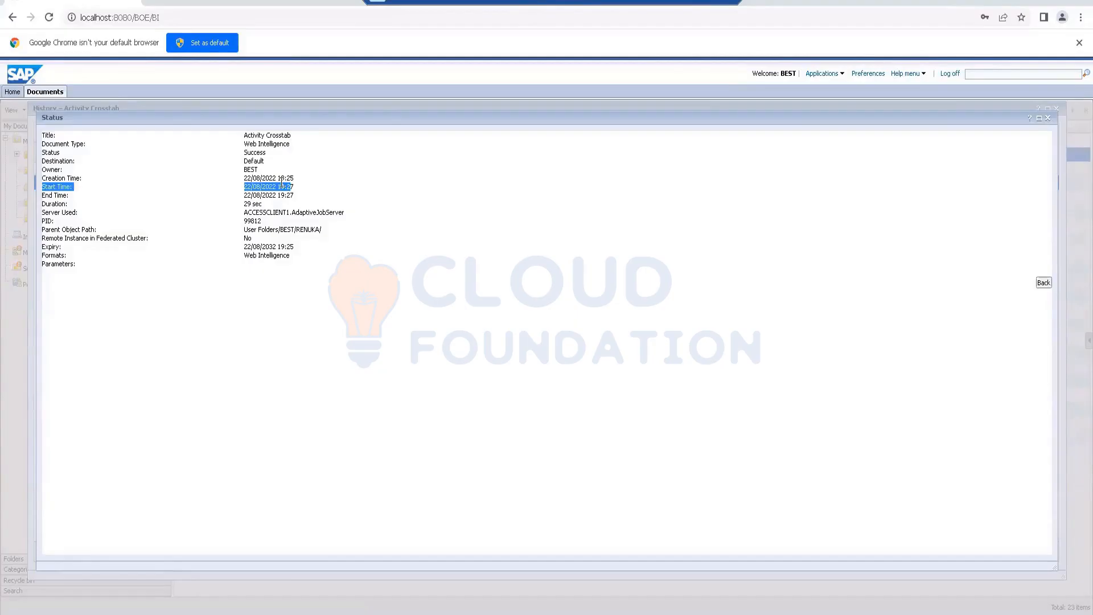
left_click(296, 182)
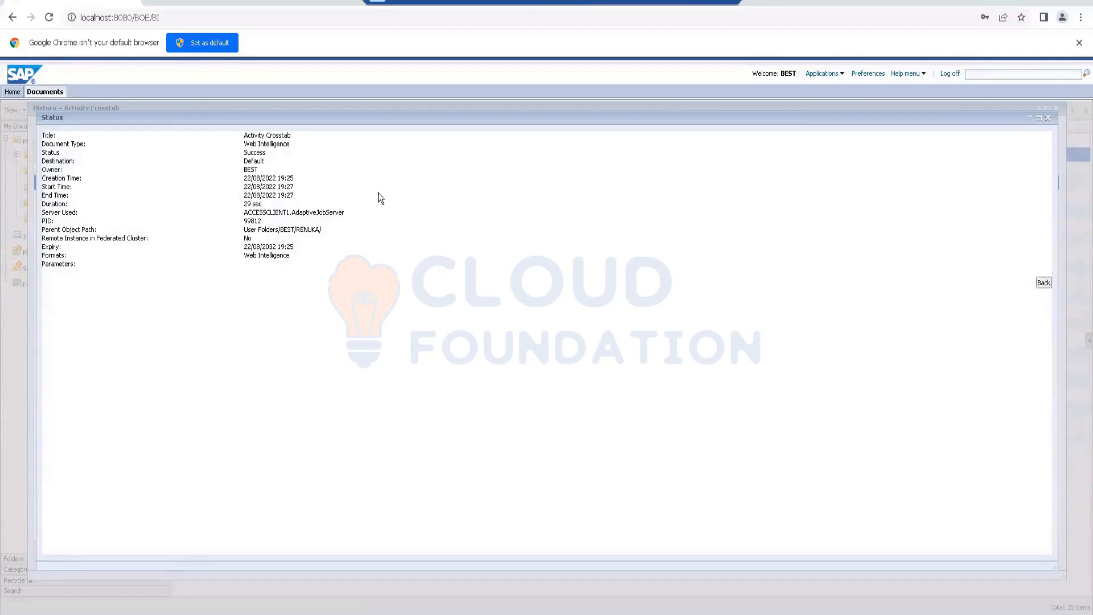
left_click_drag(297, 185, 278, 198)
left_click_drag(236, 209, 279, 197)
left_click(1048, 118)
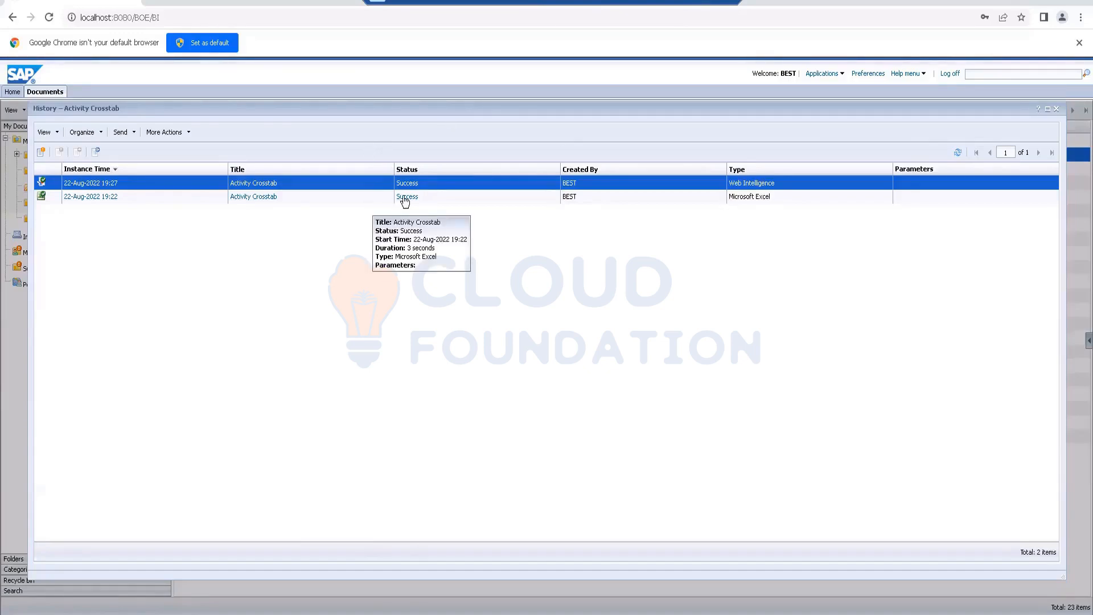
left_click(1057, 108)
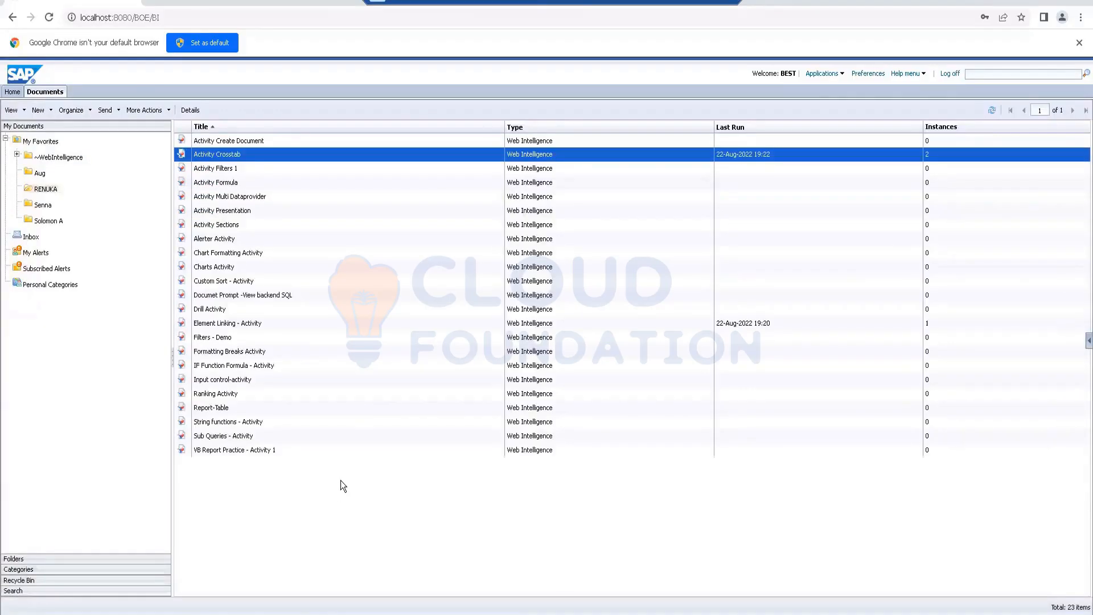